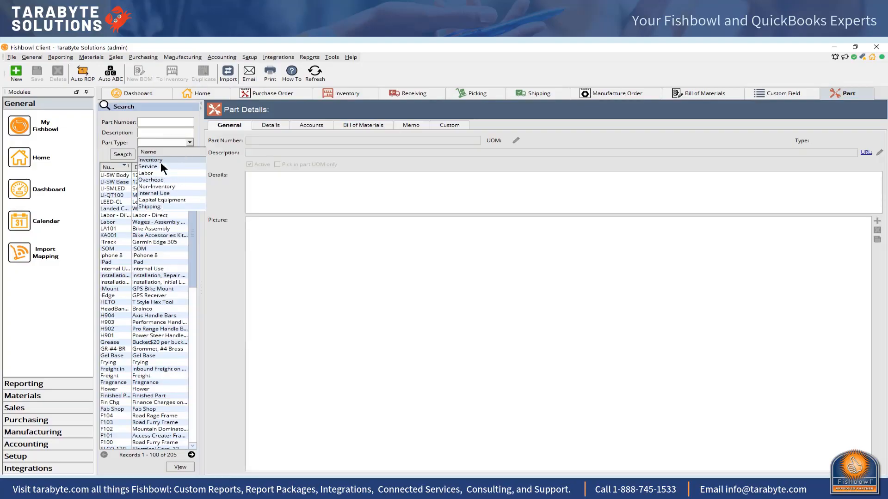
Filter the parts by the Inventory type and view the account assignments of part P701, High Efficiency Pedals.
{"action": "left_click", "coordinate": [160, 160]}
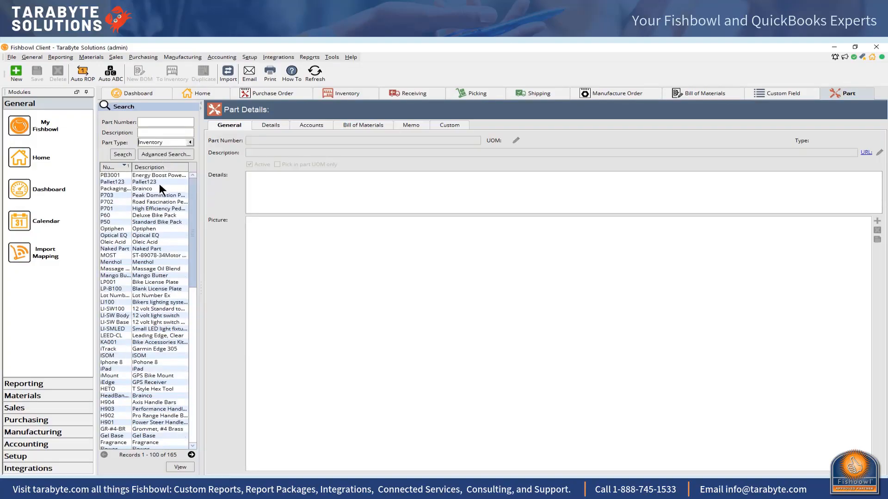
{"action": "left_click", "coordinate": [143, 209]}
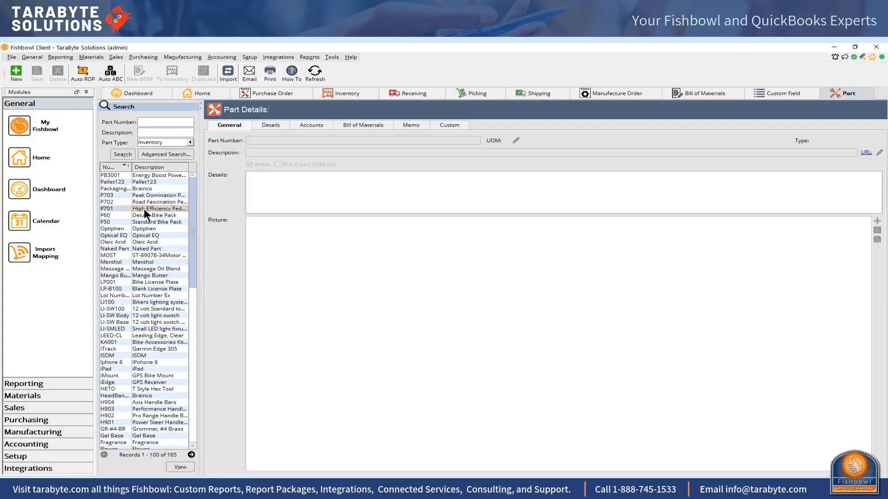
{"action": "left_click", "coordinate": [320, 125]}
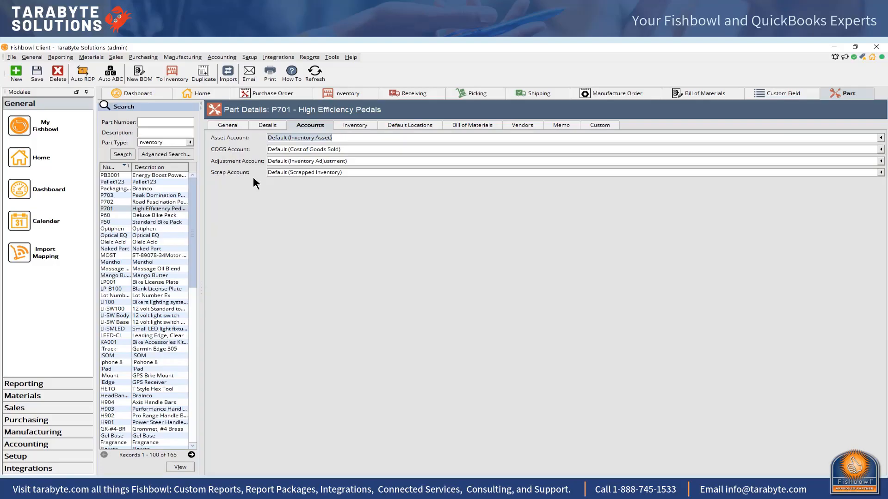
Copy the part number P701 from the part's general information.
{"action": "left_click", "coordinate": [237, 126]}
{"action": "left_click_drag", "start_coordinate": [273, 142], "coordinate": [238, 141]}
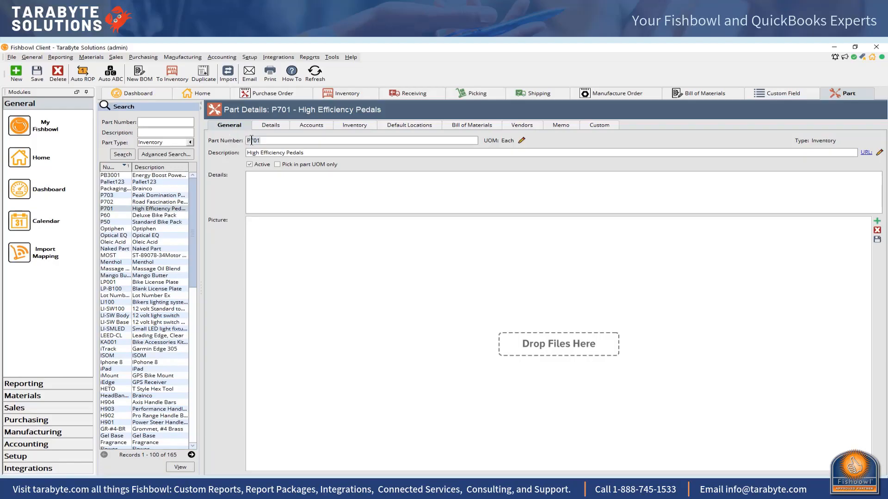
{"action": "right_click", "coordinate": [253, 141]}
{"action": "left_click", "coordinate": [268, 156]}
Search the products for the copied number P701 and view the matching product's details, including its income account.
{"action": "left_click", "coordinate": [104, 56]}
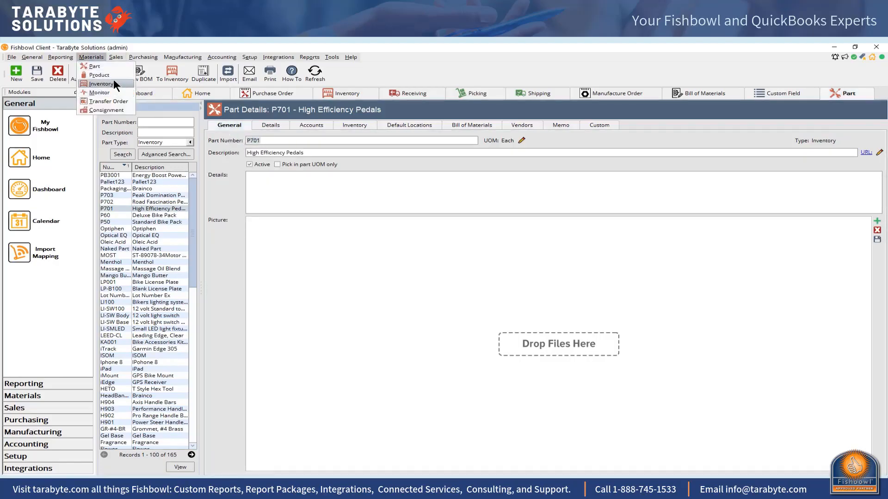
{"action": "left_click", "coordinate": [113, 76]}
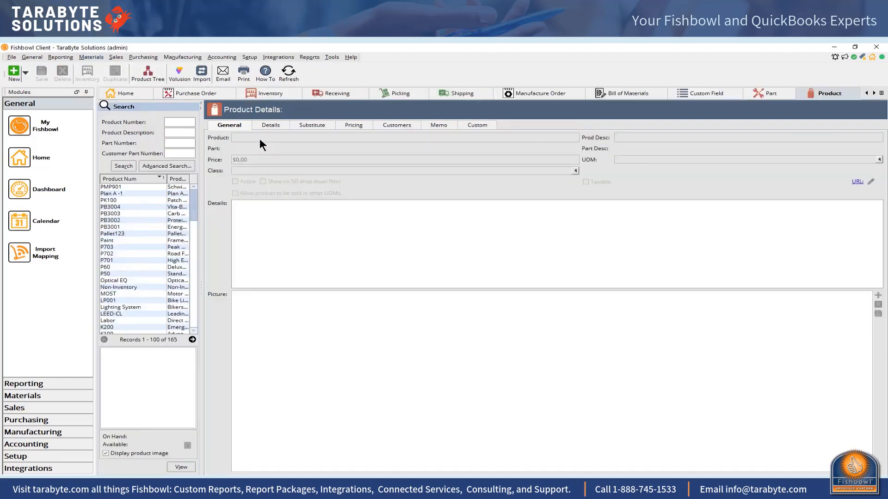
{"action": "right_click", "coordinate": [169, 121]}
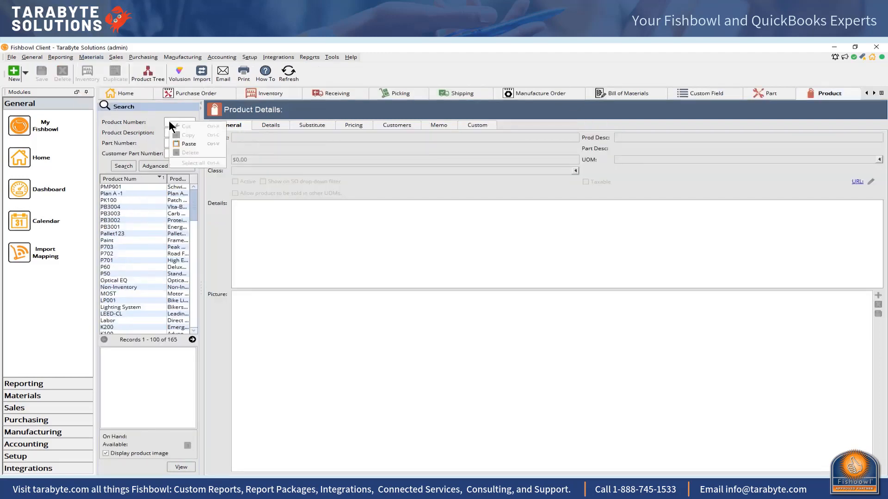
{"action": "left_click", "coordinate": [186, 141]}
{"action": "left_click", "coordinate": [131, 165]}
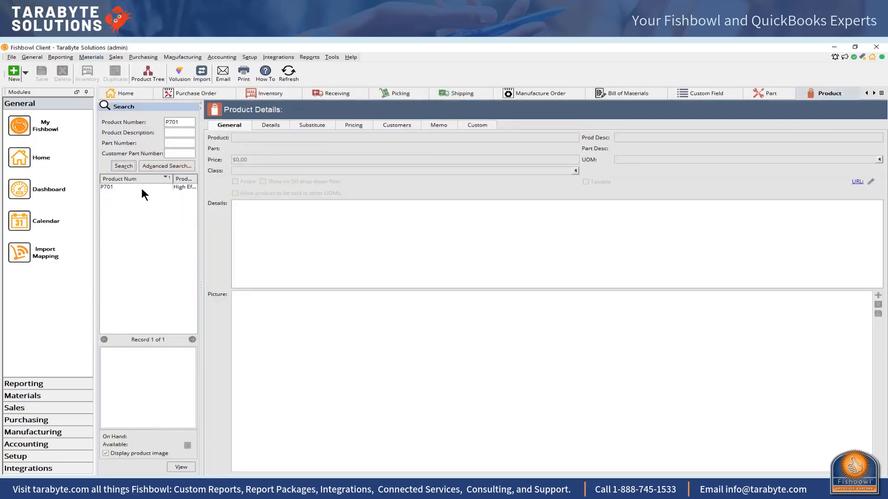
{"action": "left_click", "coordinate": [186, 187]}
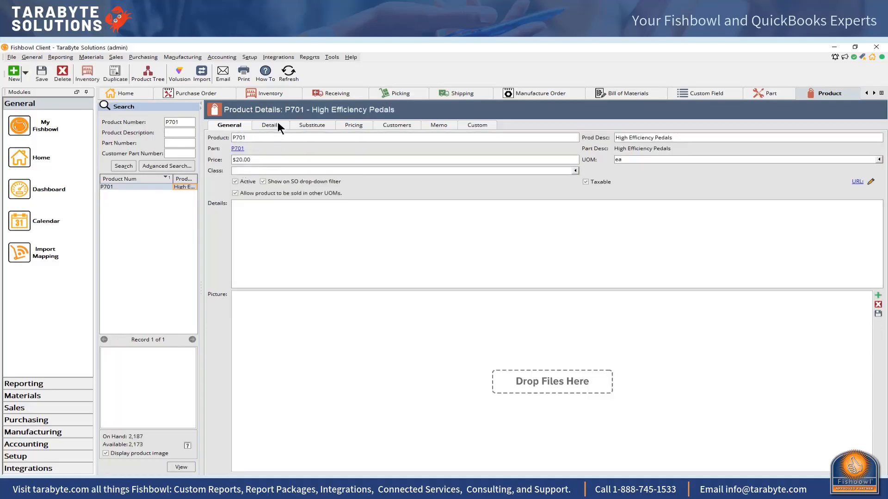
{"action": "left_click", "coordinate": [277, 125]}
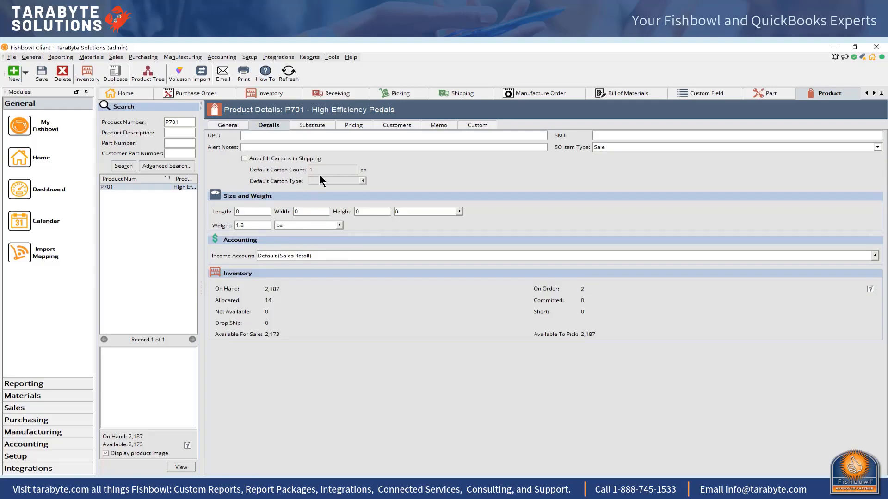
Return to part P701 and review its details and its asset, COGS, adjustment and scrap accounts.
{"action": "left_click", "coordinate": [270, 94]}
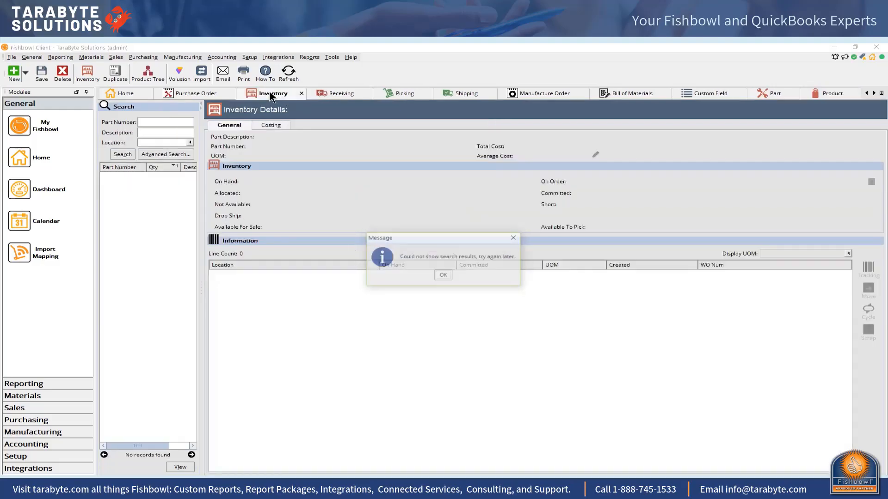
{"action": "left_click", "coordinate": [443, 275]}
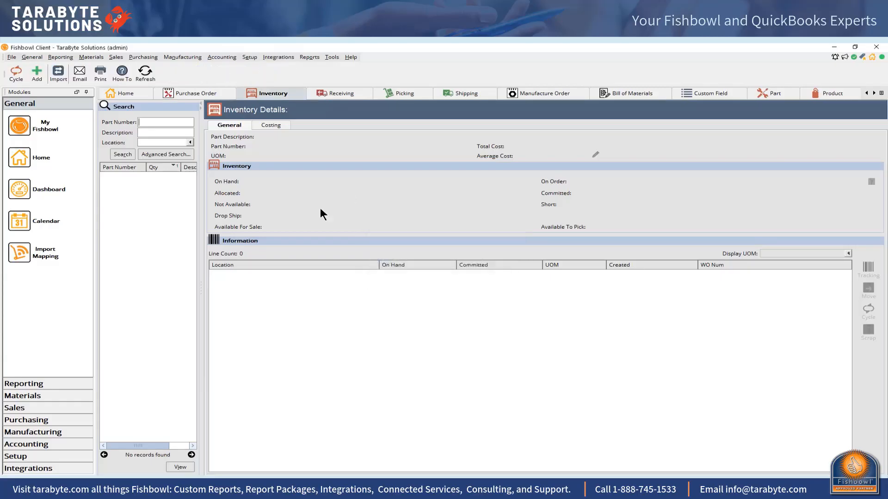
{"action": "left_click", "coordinate": [765, 93]}
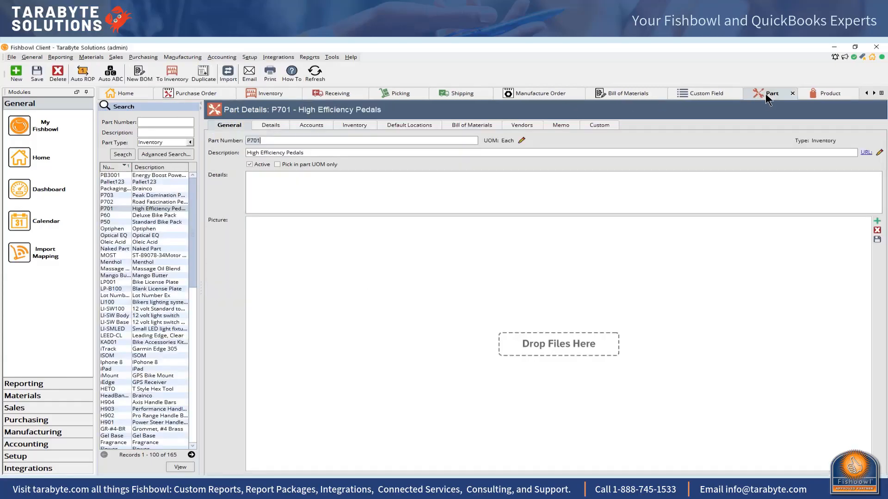
{"action": "left_click", "coordinate": [279, 127]}
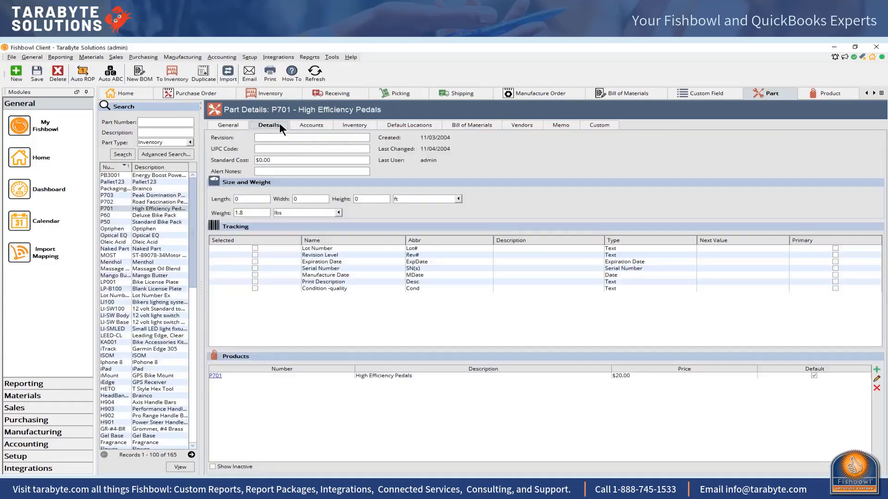
{"action": "left_click", "coordinate": [319, 125]}
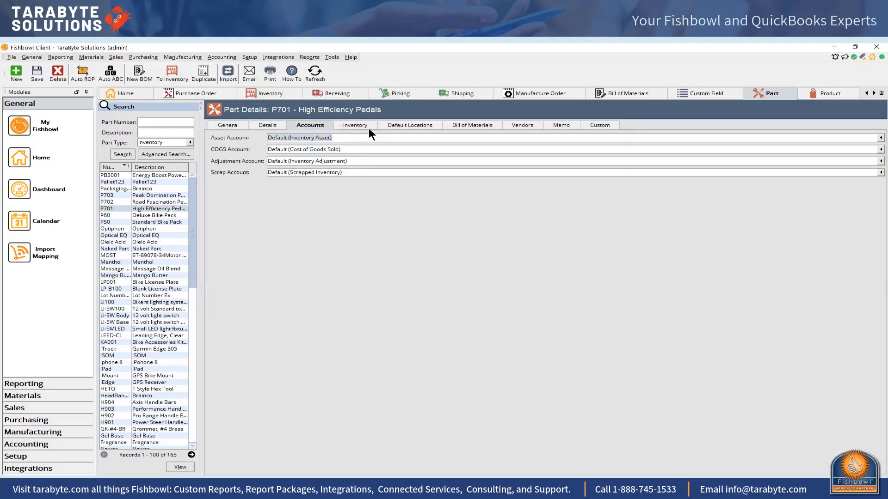
{"action": "mouse_move", "coordinate": [361, 175]}
Filter the parts by the Service type and examine the expense and COGS accounts of the Rental part RR-09011.
{"action": "left_click", "coordinate": [190, 141]}
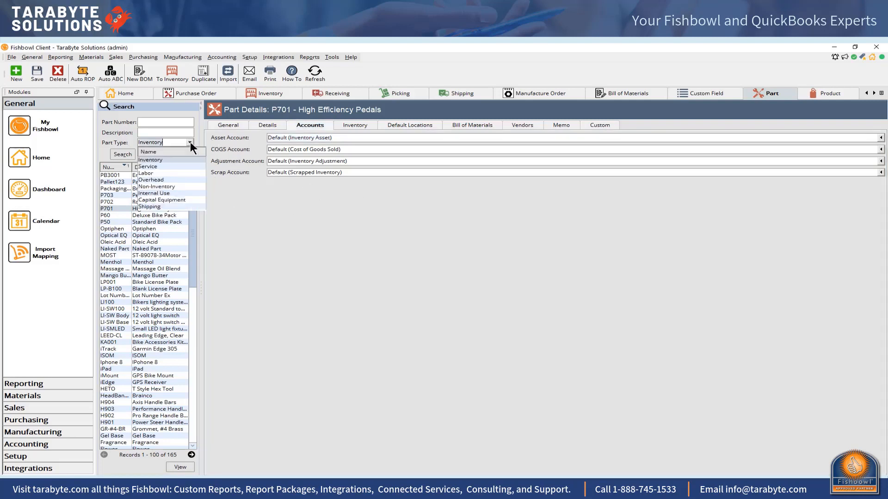
{"action": "left_click", "coordinate": [162, 167]}
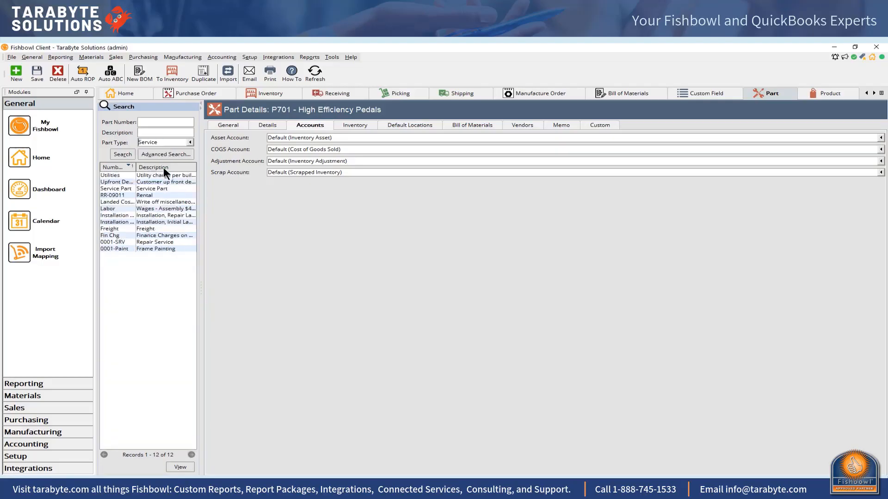
{"action": "left_click", "coordinate": [141, 196]}
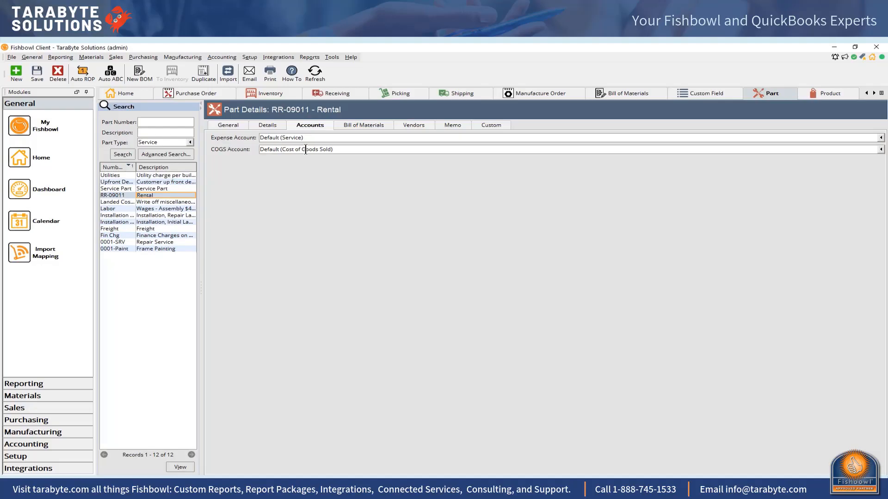
{"action": "left_click", "coordinate": [347, 138]}
{"action": "left_click", "coordinate": [347, 138]}
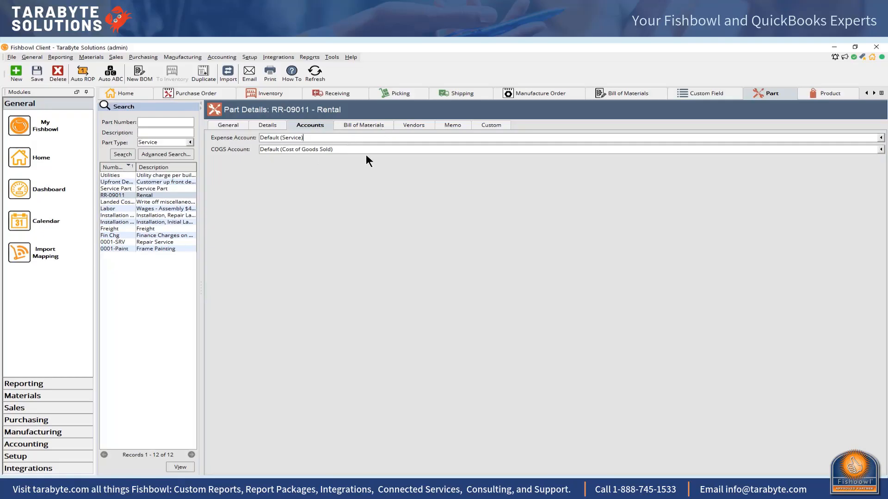
{"action": "left_click", "coordinate": [364, 149]}
{"action": "left_click", "coordinate": [364, 150]}
View the Rental part's details and open its linked product RR-09011 to check the income account.
{"action": "left_click", "coordinate": [265, 127]}
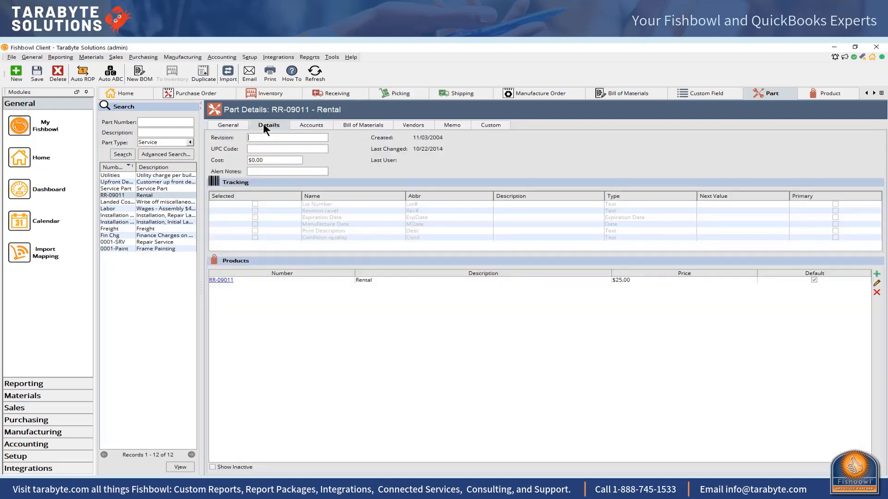
{"action": "left_click", "coordinate": [218, 280]}
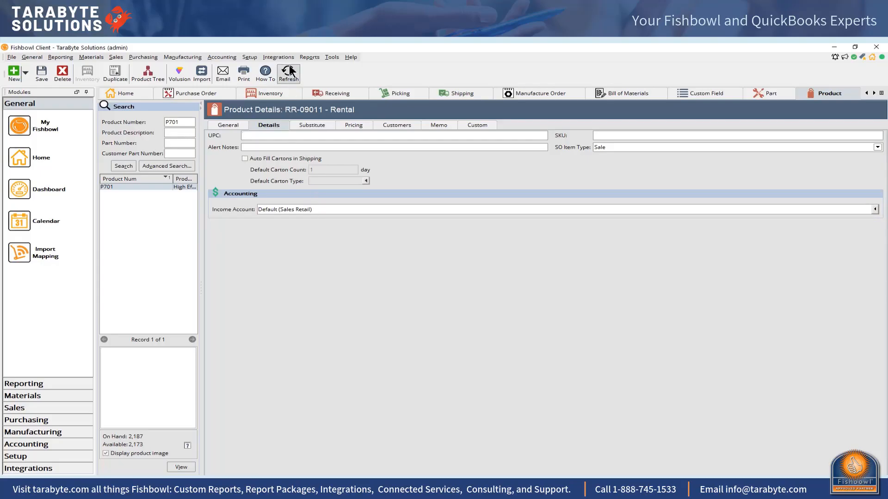
Run the Default Account Mapping report from the company's accounting reports.
{"action": "left_click", "coordinate": [223, 58]}
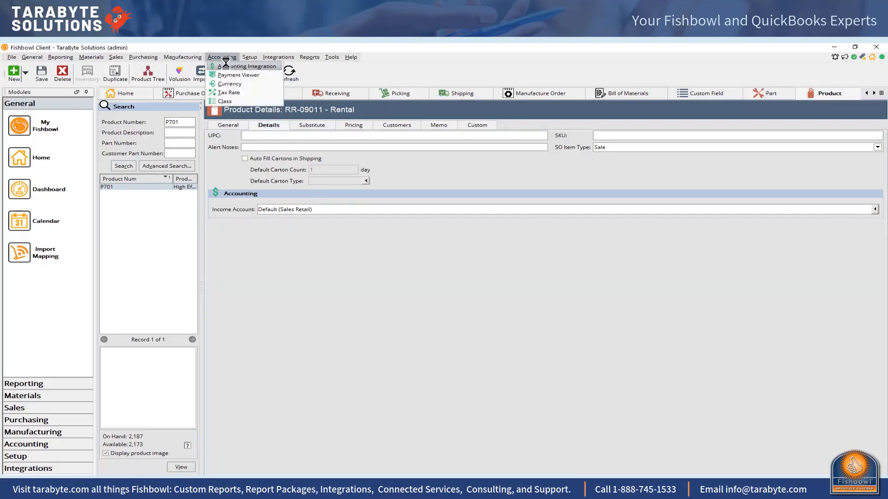
{"action": "left_click", "coordinate": [246, 66]}
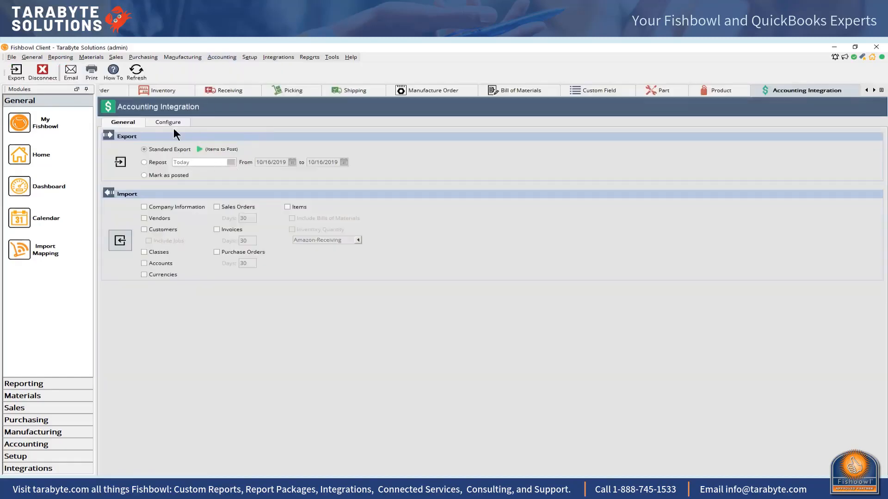
{"action": "left_click", "coordinate": [312, 56]}
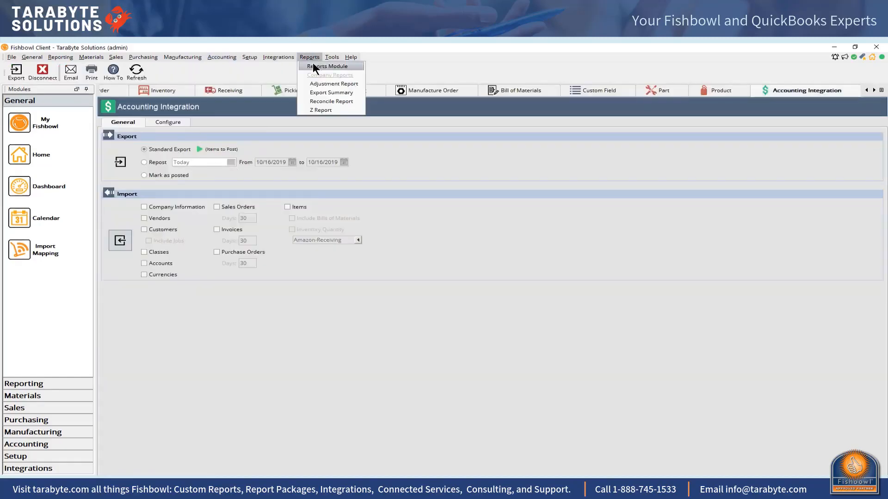
{"action": "left_click", "coordinate": [333, 66]}
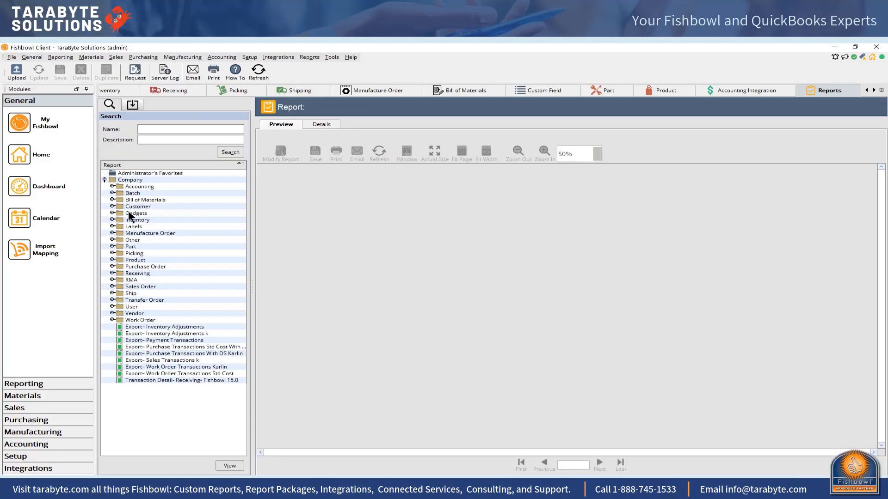
{"action": "left_click", "coordinate": [112, 186]}
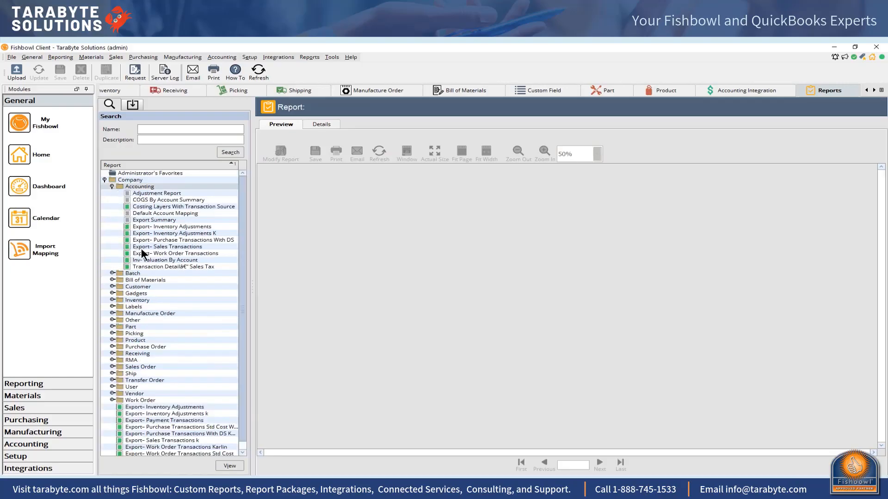
{"action": "left_click", "coordinate": [164, 214]}
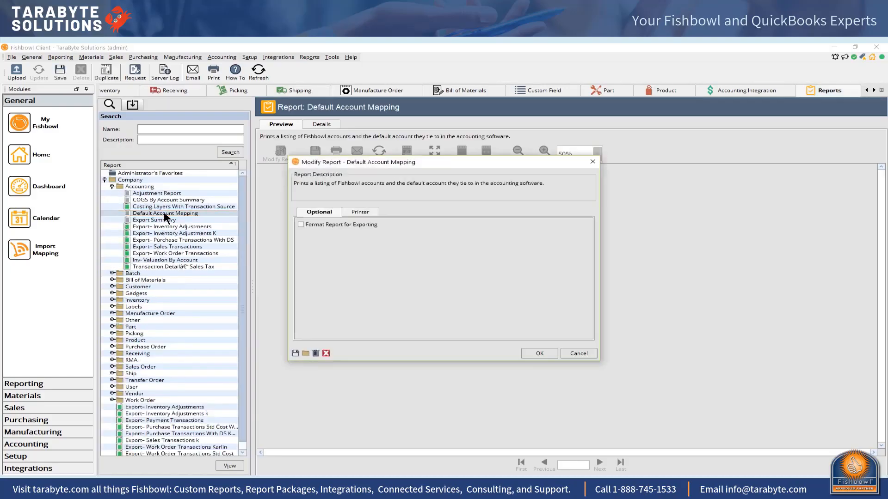
{"action": "left_click", "coordinate": [542, 354]}
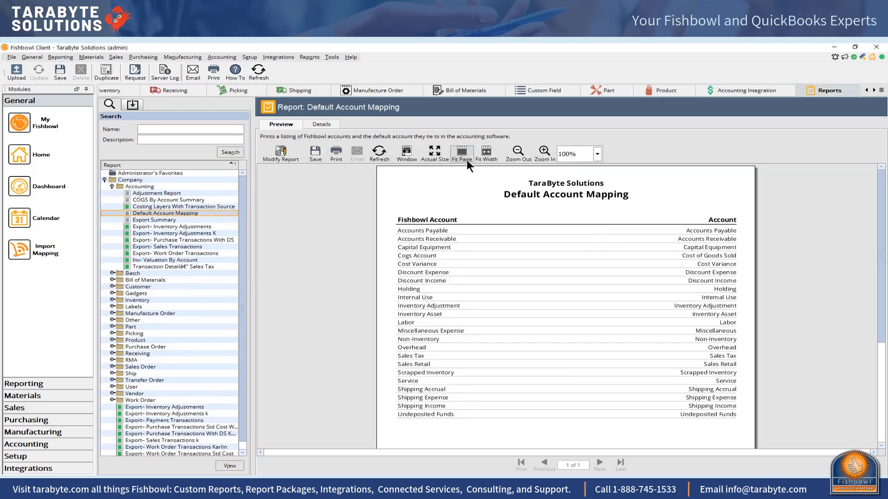
Fit the Default Account Mapping report to the page width and review its list of account mappings.
{"action": "left_click", "coordinate": [480, 159]}
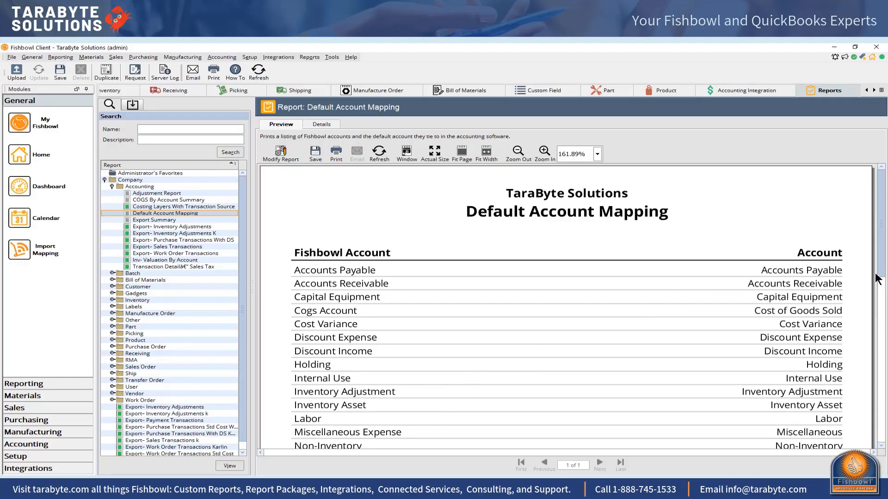
{"action": "left_click_drag", "start_coordinate": [883, 260], "coordinate": [885, 315]}
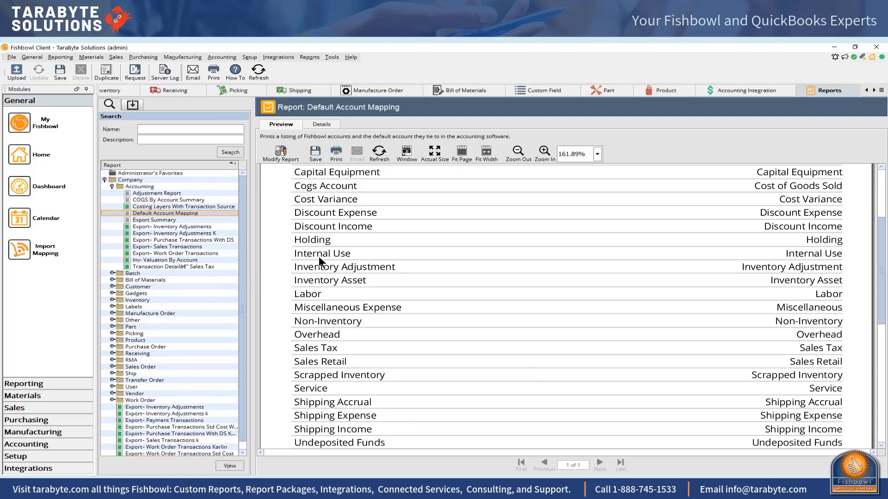
{"action": "scroll", "coordinate": [362, 260], "scroll_direction": "up", "scroll_amount": 1}
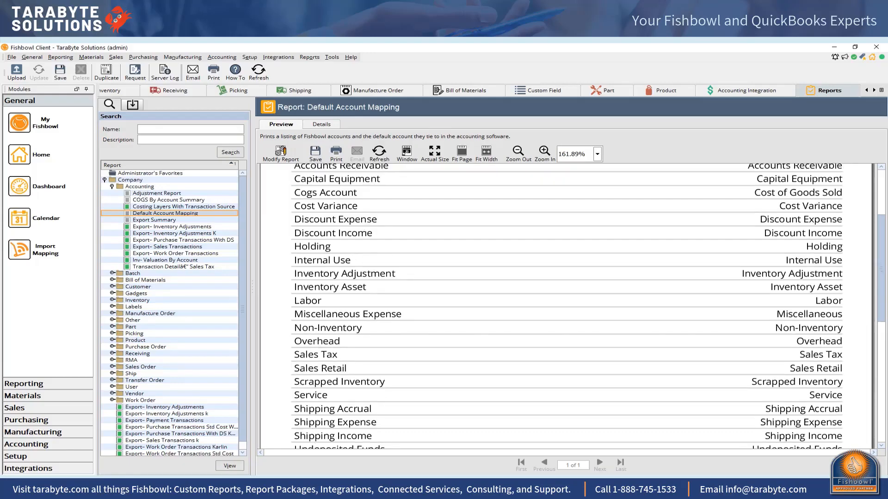
Switch to Word and maximize QuickMappingGuide.docx to read the preferred account names.
{"action": "left_click_drag", "start_coordinate": [0, 121], "coordinate": [493, 93]}
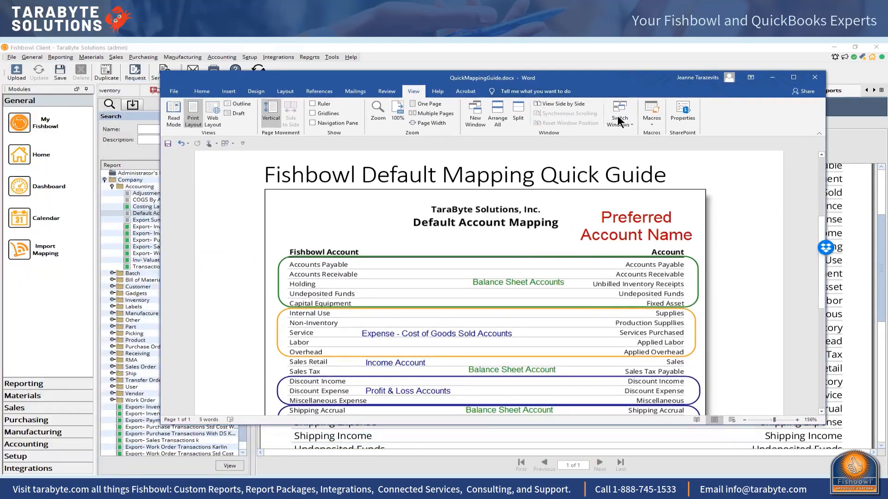
{"action": "left_click", "coordinate": [799, 83]}
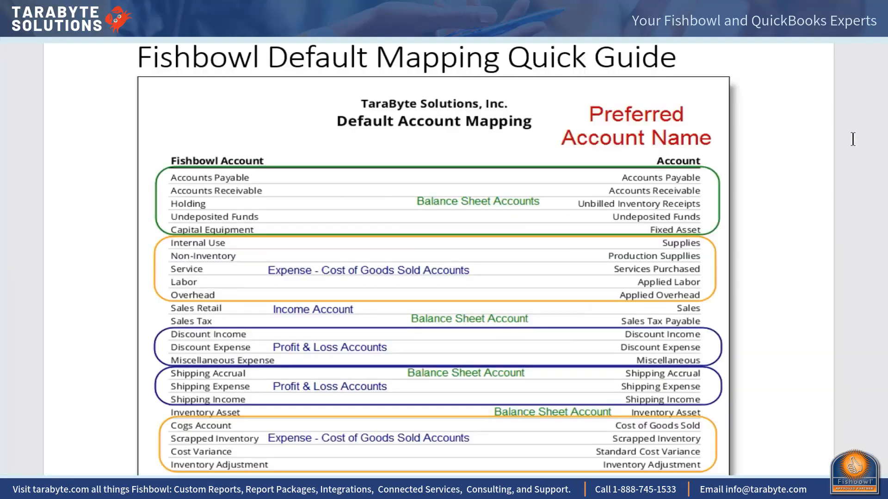
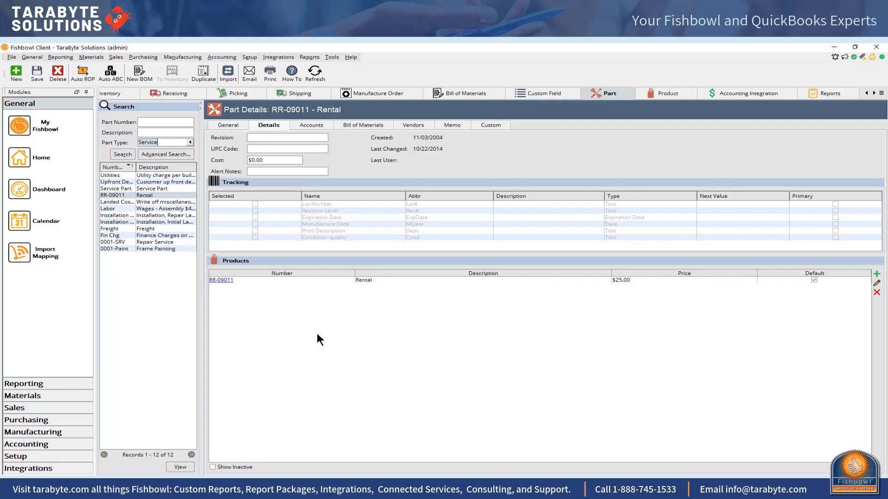
Return to the Default Account Mapping report in Fishbowl.
{"action": "left_click", "coordinate": [839, 93]}
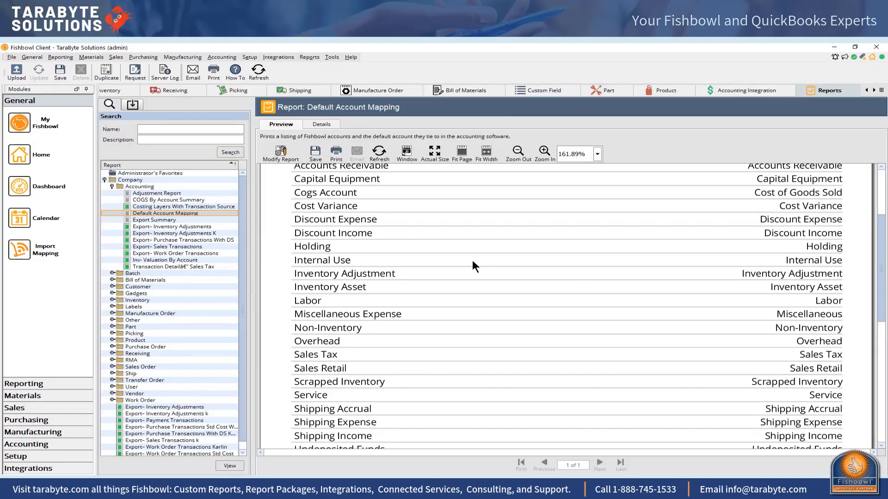
Try to export the Part Product And Vendor Pricing data to the preset PPVendorPricing.csv file.
{"action": "left_click", "coordinate": [12, 58]}
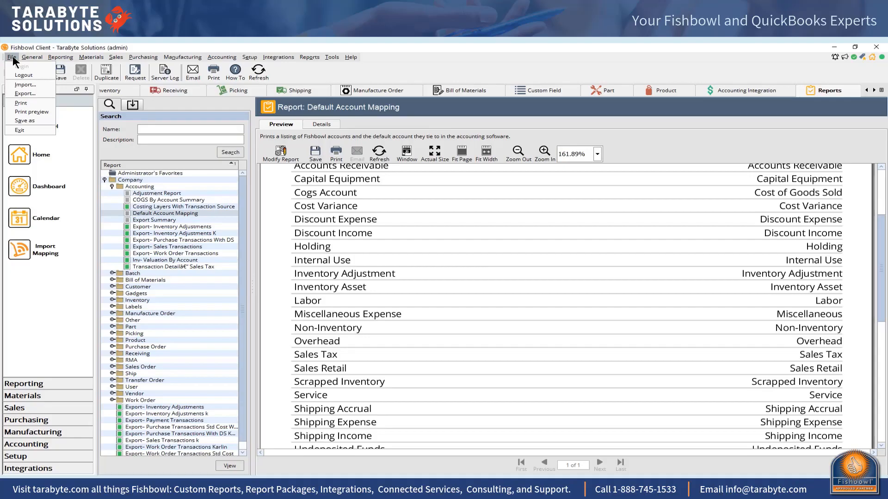
{"action": "left_click", "coordinate": [20, 93]}
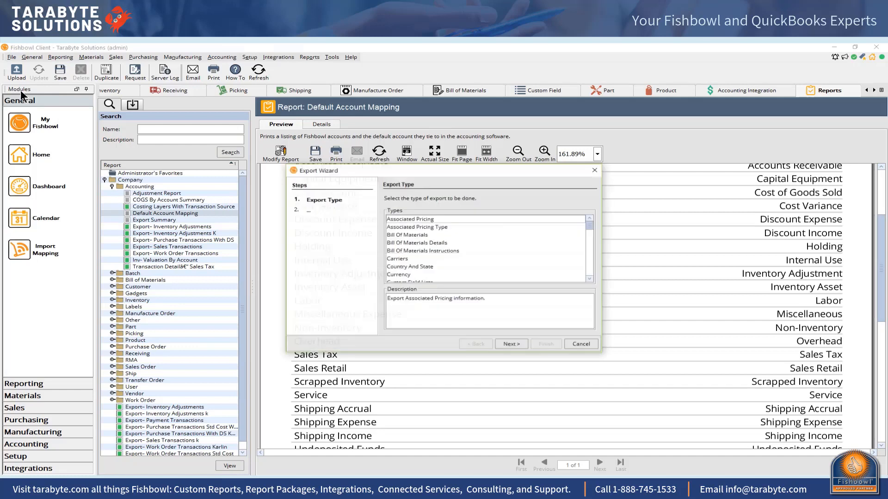
{"action": "left_click", "coordinate": [590, 279]}
{"action": "left_click", "coordinate": [590, 278]}
{"action": "left_click", "coordinate": [589, 279]}
{"action": "left_click", "coordinate": [589, 278]}
{"action": "left_click", "coordinate": [590, 279]}
{"action": "left_click", "coordinate": [590, 279]}
{"action": "left_click", "coordinate": [589, 279]}
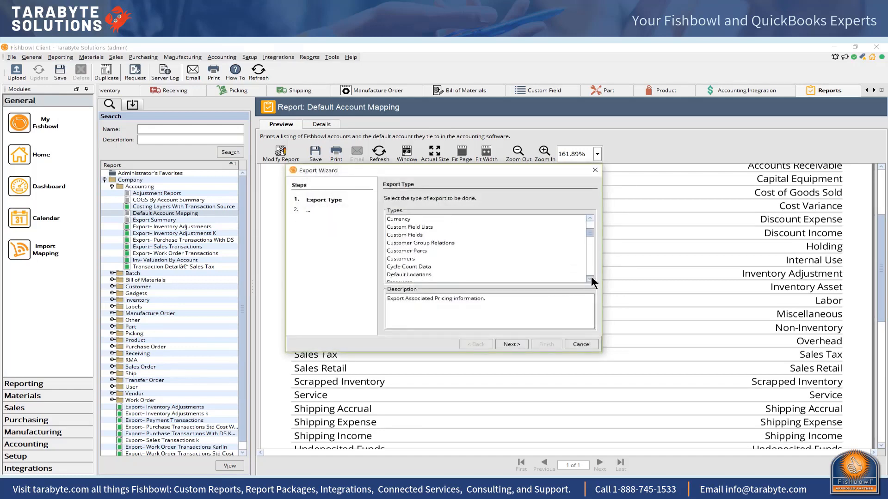
{"action": "left_click", "coordinate": [591, 278]}
{"action": "left_click", "coordinate": [590, 278]}
{"action": "left_click", "coordinate": [590, 278]}
{"action": "left_click", "coordinate": [591, 279]}
{"action": "left_click", "coordinate": [590, 279]}
{"action": "left_click", "coordinate": [591, 279]}
{"action": "left_click", "coordinate": [590, 279]}
{"action": "left_click", "coordinate": [590, 278]}
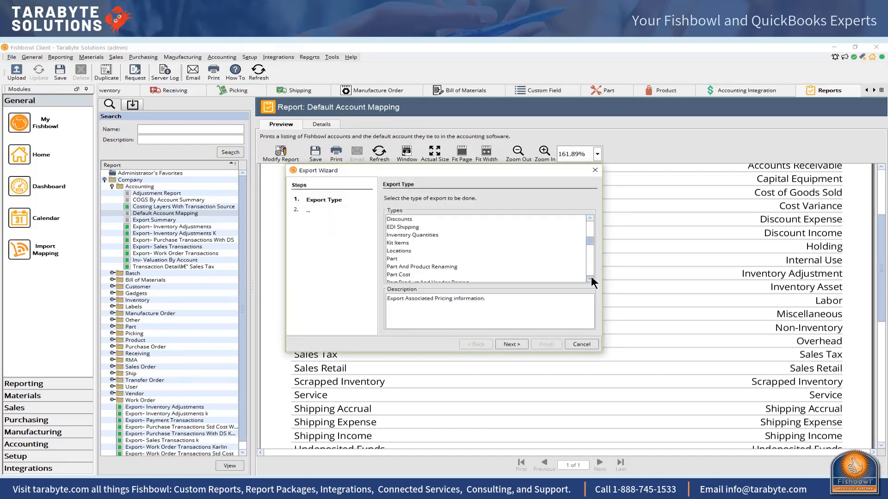
{"action": "left_click", "coordinate": [590, 278]}
{"action": "left_click", "coordinate": [590, 279]}
{"action": "left_click", "coordinate": [417, 267]}
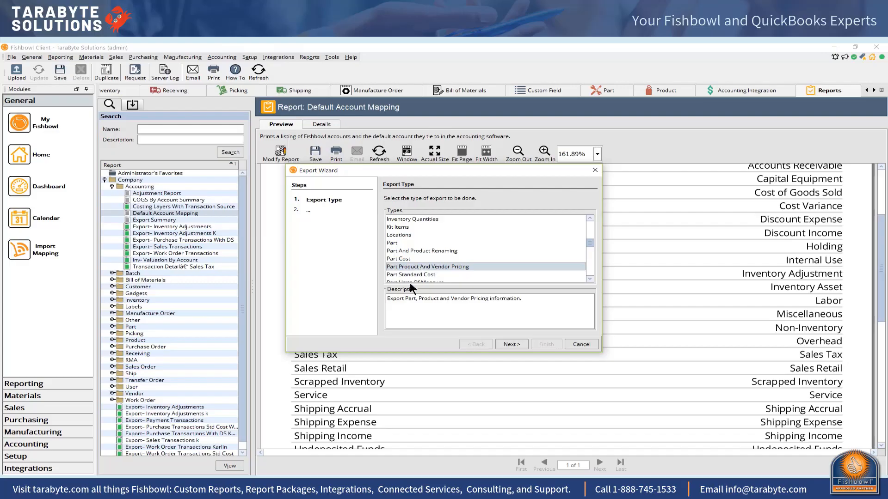
{"action": "left_click", "coordinate": [511, 342]}
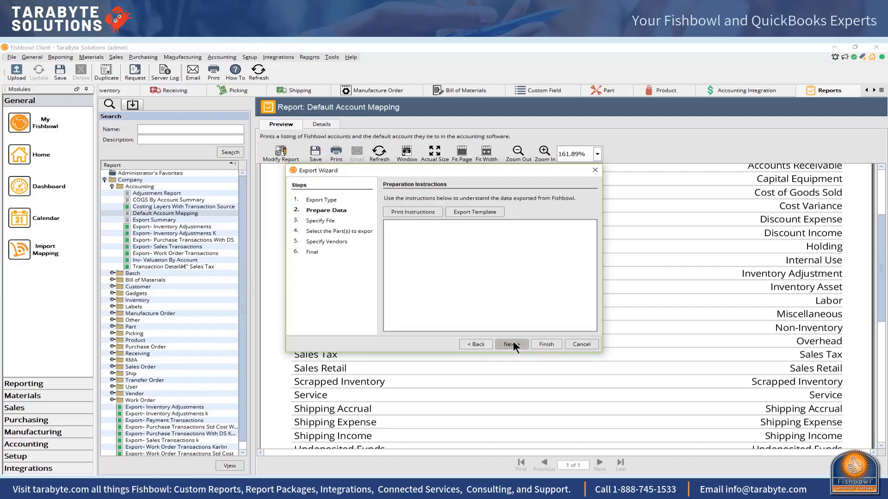
{"action": "left_click", "coordinate": [542, 345]}
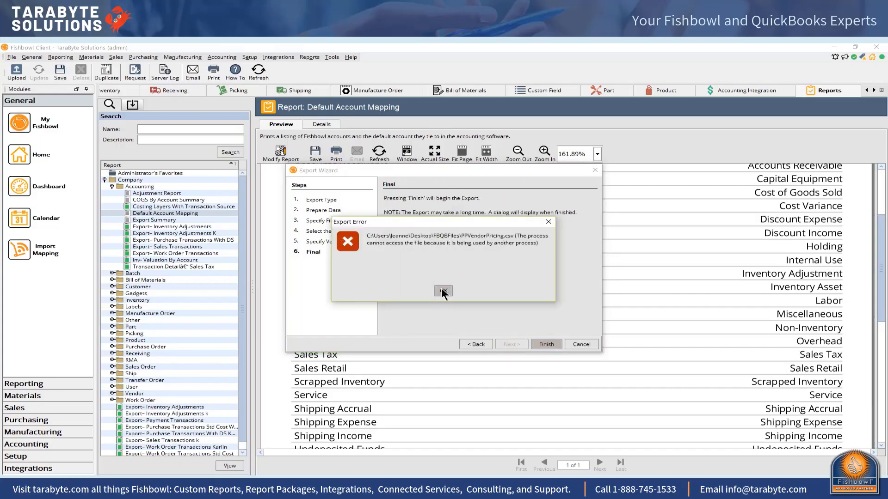
{"action": "left_click", "coordinate": [442, 290]}
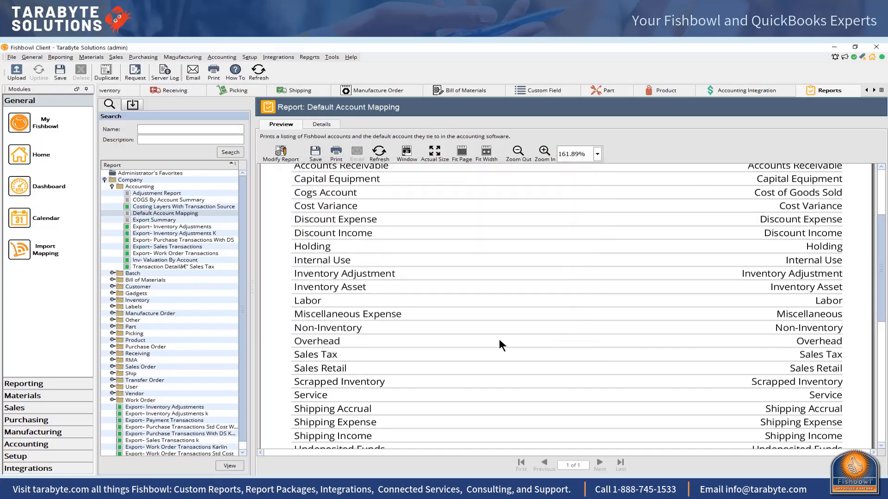
Start a new export of the Part Product And Vendor Pricing type and proceed to specifying its file.
{"action": "left_click", "coordinate": [12, 57]}
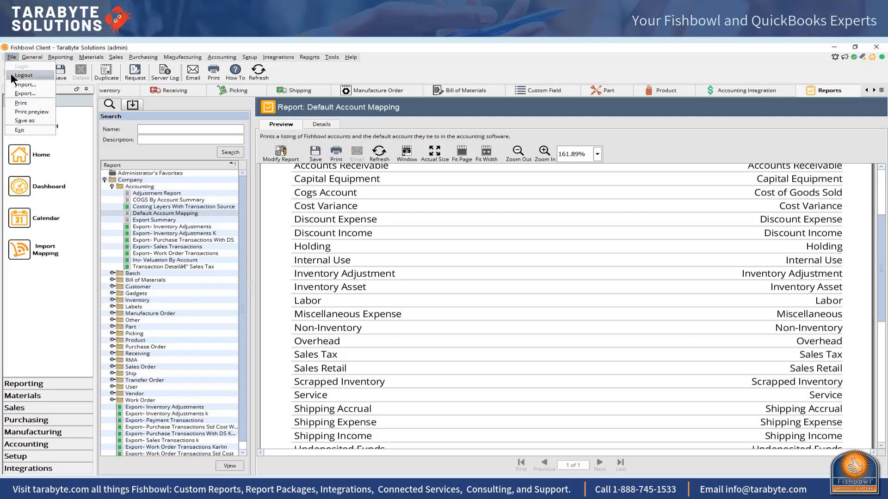
{"action": "left_click", "coordinate": [25, 94]}
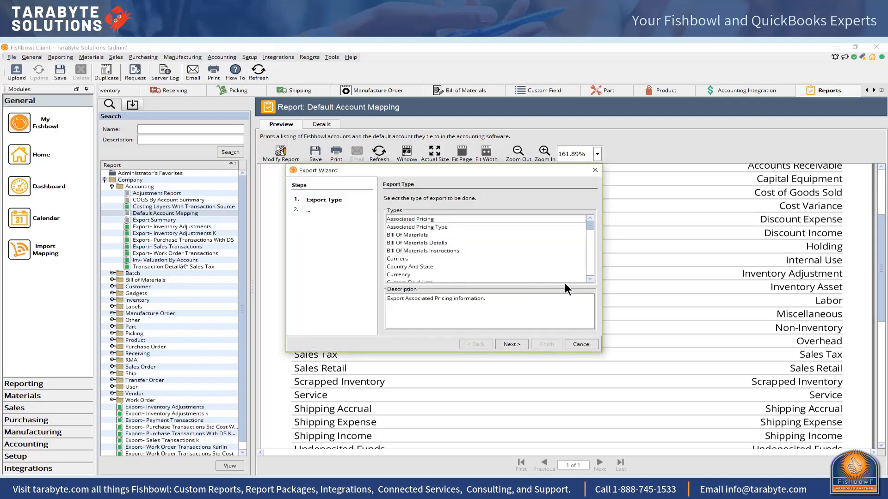
{"action": "scroll", "coordinate": [589, 279], "scroll_direction": "down", "scroll_amount": 3}
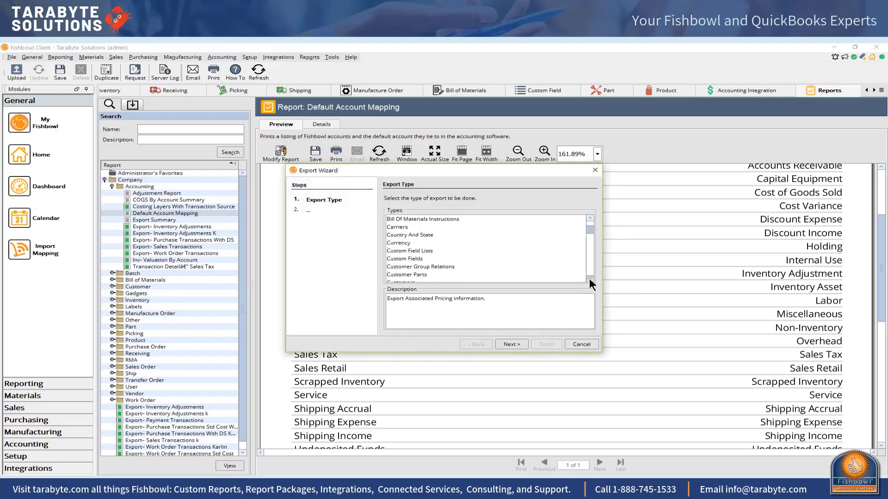
{"action": "scroll", "coordinate": [589, 279], "scroll_direction": "down", "scroll_amount": 3}
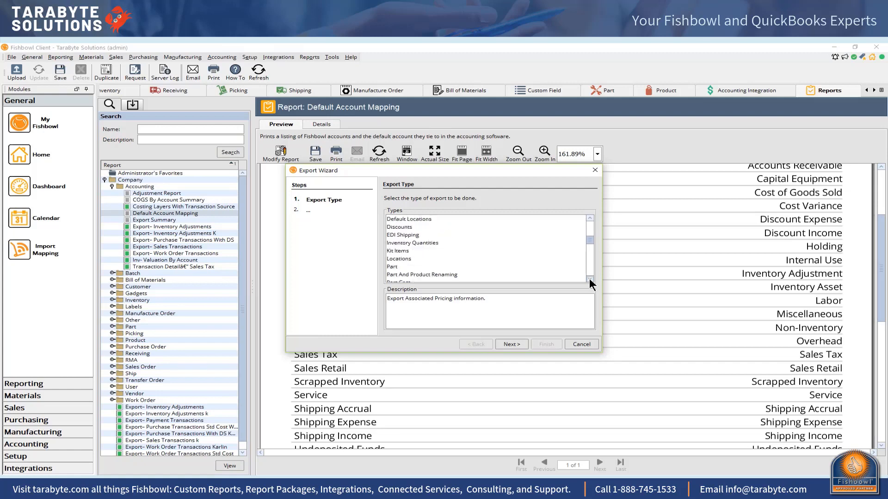
{"action": "left_click", "coordinate": [438, 275]}
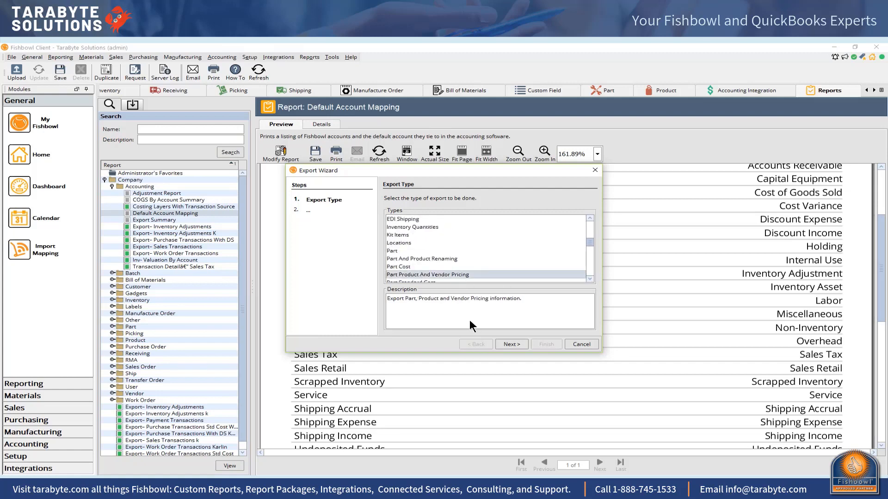
{"action": "left_click", "coordinate": [507, 342]}
{"action": "left_click", "coordinate": [505, 343]}
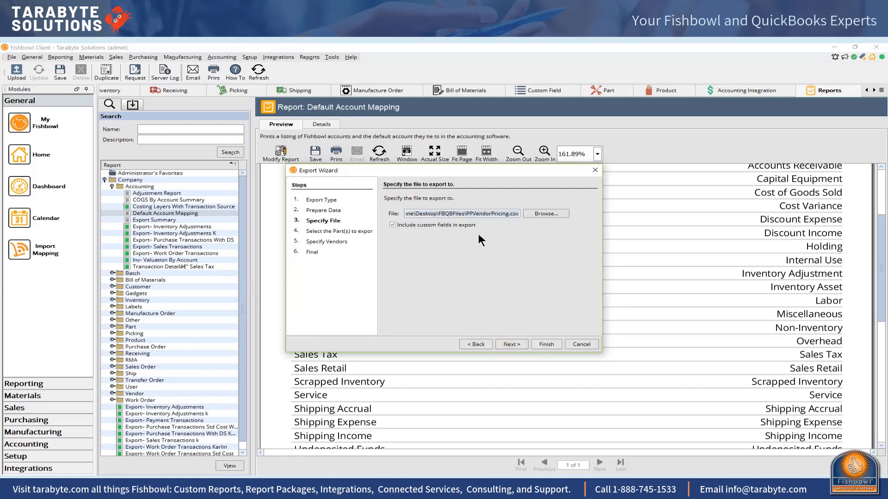
Change the export file name to 1PPVendorPricing.csv, run the export, and open the resulting file in Excel.
{"action": "left_click", "coordinate": [467, 214]}
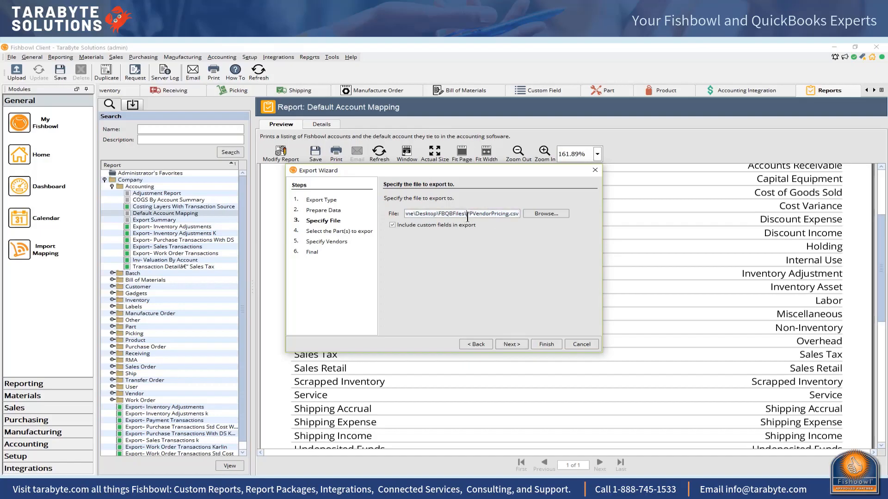
{"action": "type", "text": "1P"}
{"action": "left_click", "coordinate": [544, 344]}
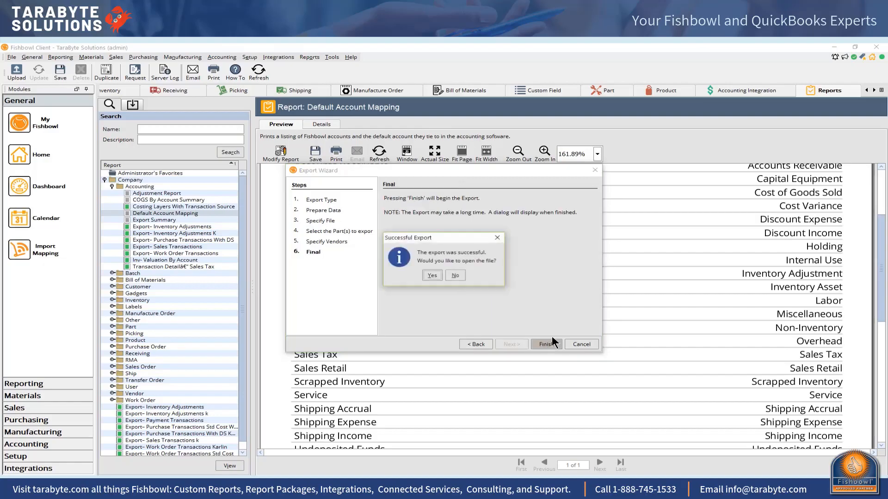
{"action": "left_click", "coordinate": [430, 275]}
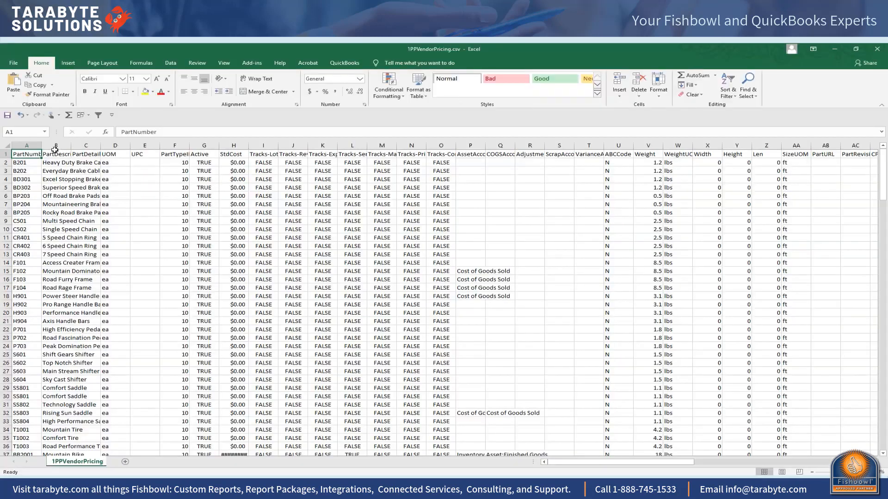
Widen the PartNumber and PartTypeID columns and turn on filters for the whole sheet.
{"action": "left_click_drag", "start_coordinate": [42, 145], "coordinate": [89, 145]}
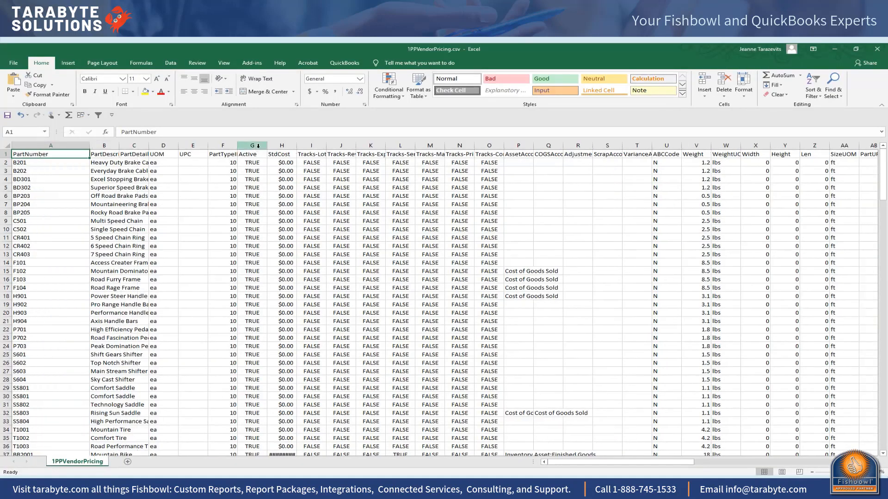
{"action": "left_click_drag", "start_coordinate": [238, 145], "coordinate": [253, 145]}
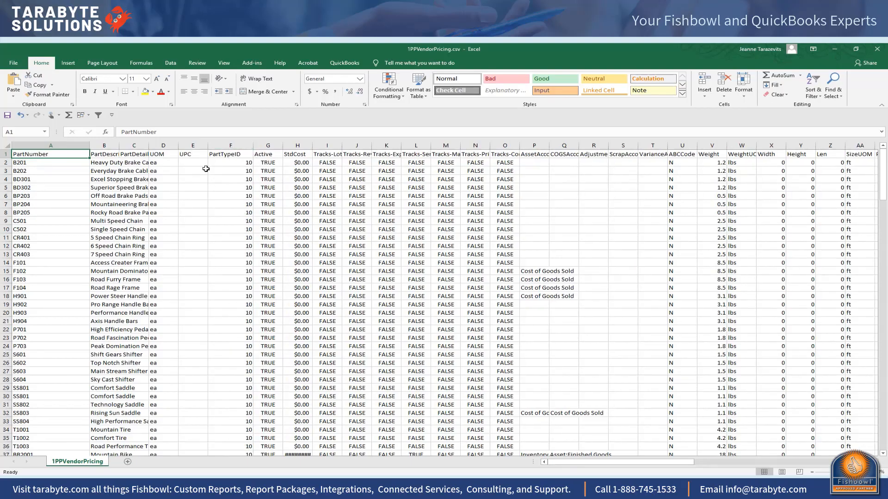
{"action": "left_click", "coordinate": [7, 147]}
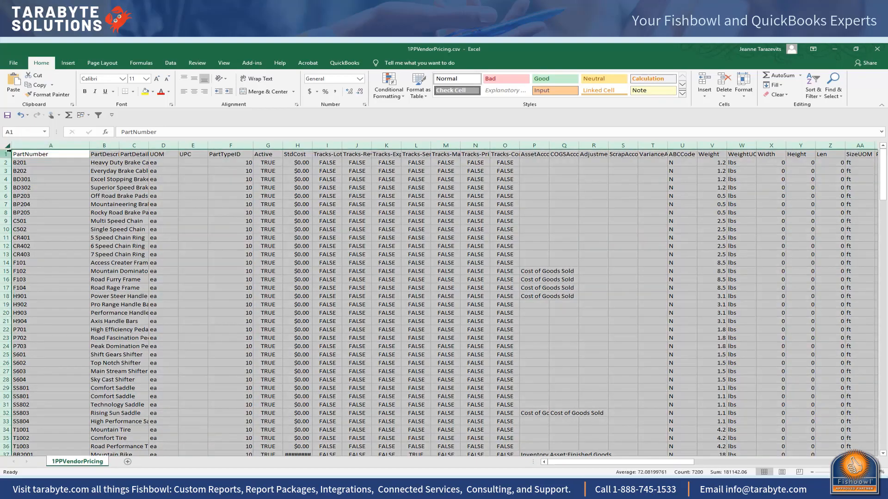
{"action": "left_click", "coordinate": [165, 62]}
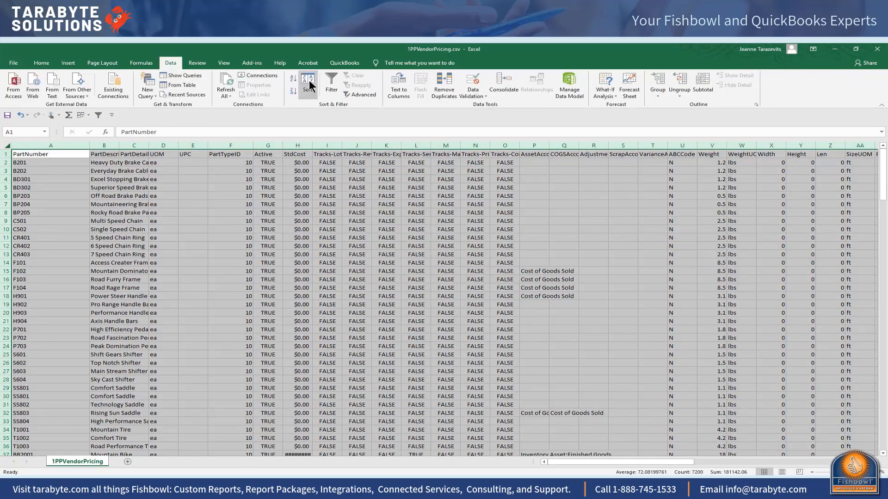
{"action": "left_click", "coordinate": [331, 83]}
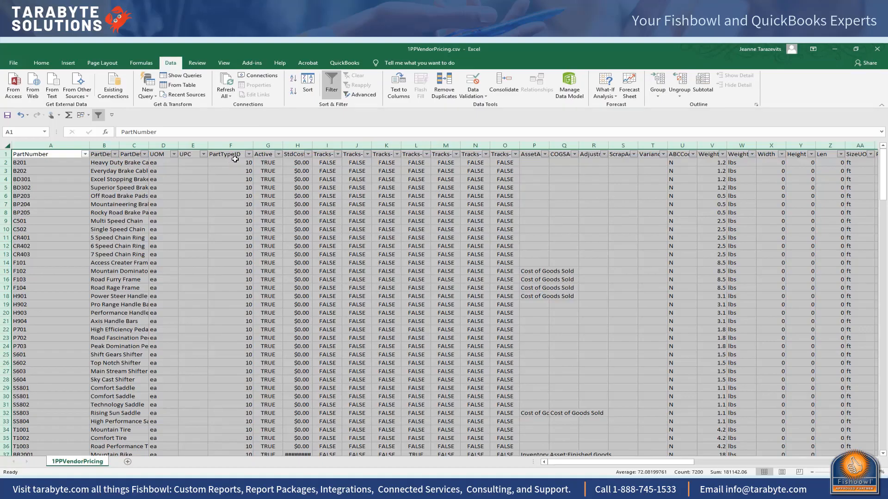
Filter the PartTypeID column to show only type 10 parts.
{"action": "left_click", "coordinate": [248, 154]}
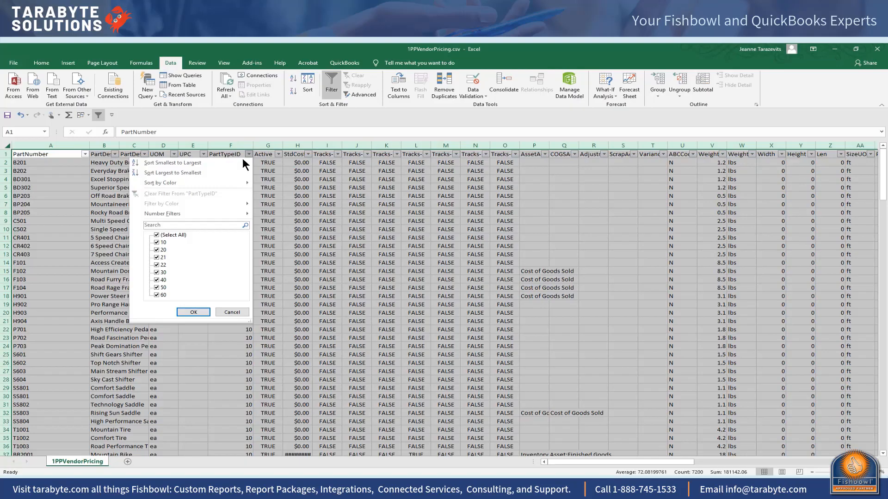
{"action": "left_click", "coordinate": [167, 233]}
{"action": "left_click", "coordinate": [157, 243]}
{"action": "left_click", "coordinate": [187, 309]}
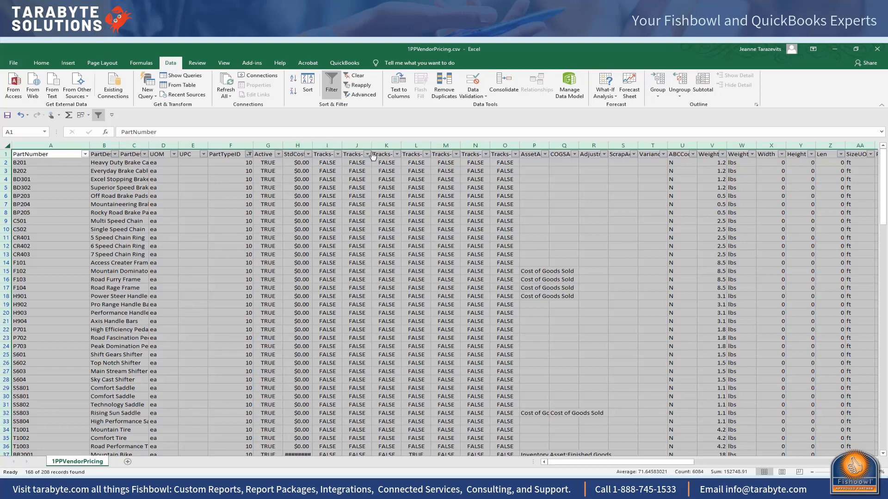
Filter the AssetAccount column to show only parts assigned to Cost of Goods Sold.
{"action": "left_click", "coordinate": [545, 155]}
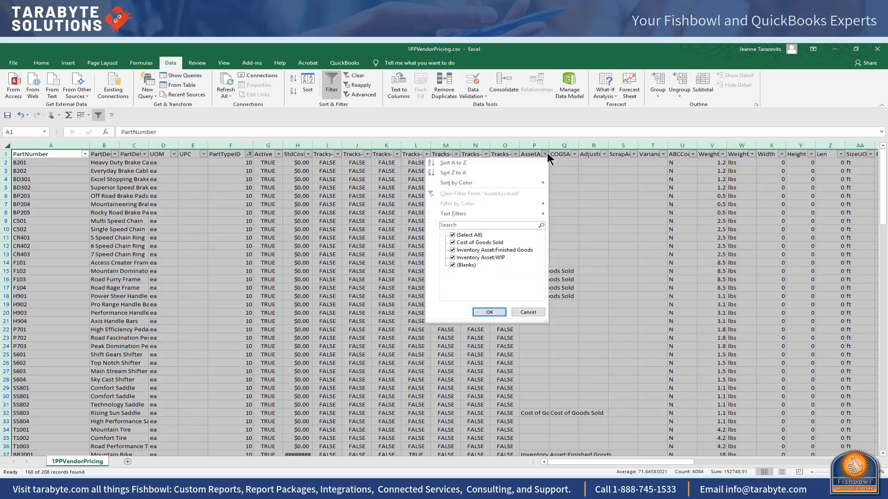
{"action": "left_click", "coordinate": [456, 262]}
{"action": "left_click", "coordinate": [454, 236]}
{"action": "left_click", "coordinate": [453, 244]}
{"action": "left_click", "coordinate": [489, 312]}
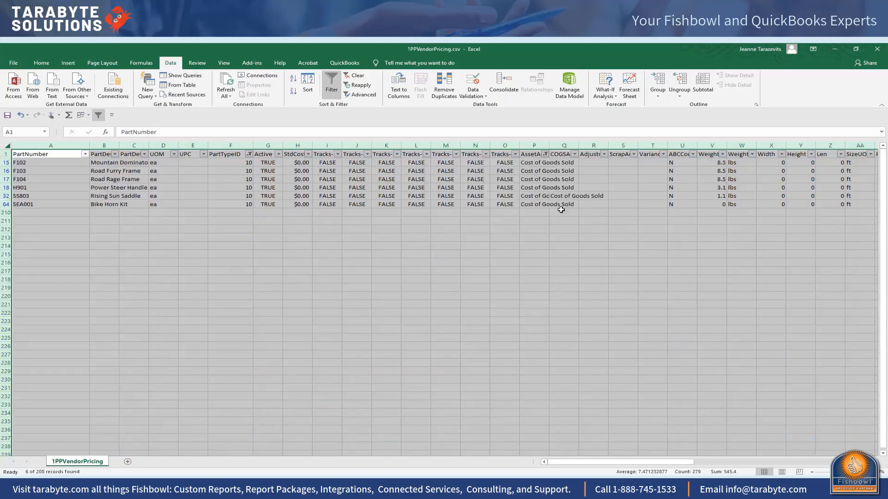
Widen only the AssetAccount column so its full account names fit, undoing the resize applied to every column.
{"action": "left_click_drag", "start_coordinate": [549, 145], "coordinate": [583, 144]}
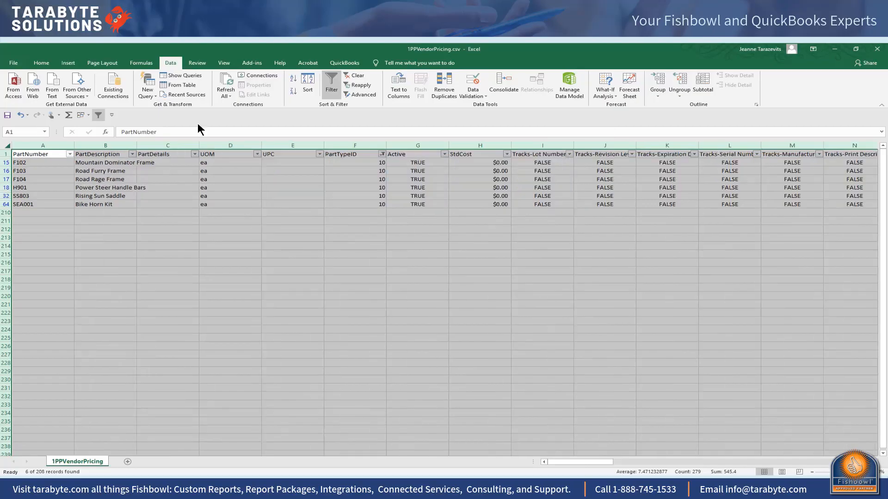
{"action": "left_click", "coordinate": [20, 115]}
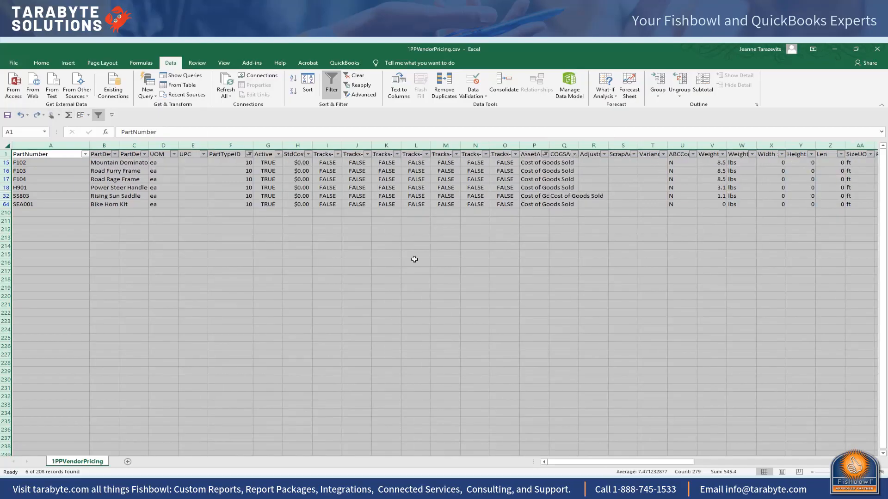
{"action": "left_click", "coordinate": [475, 279]}
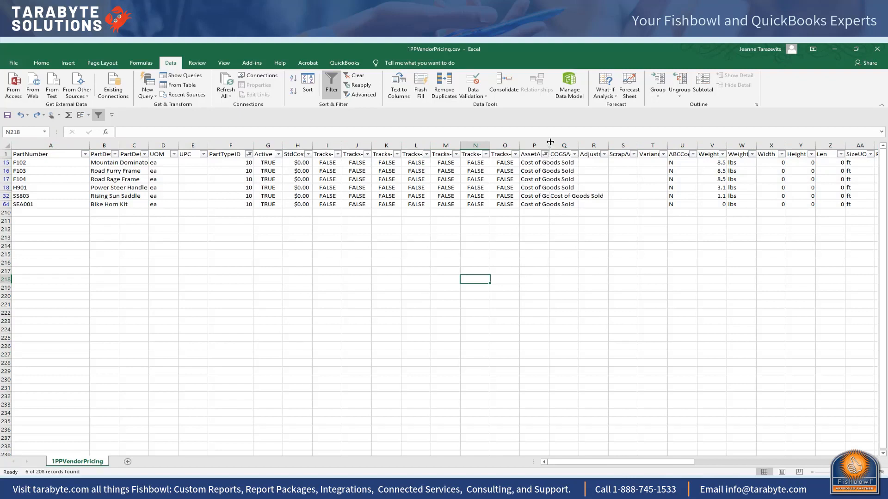
{"action": "left_click_drag", "start_coordinate": [550, 145], "coordinate": [588, 150]}
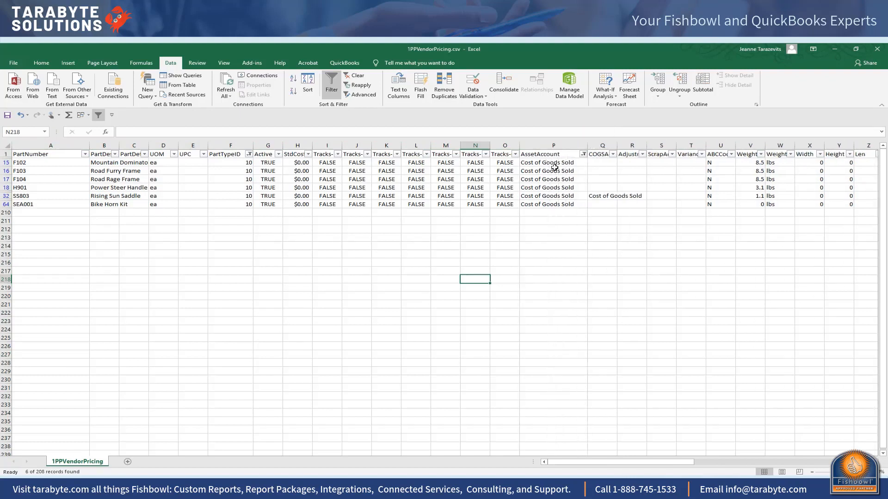
{"action": "left_click", "coordinate": [568, 197]}
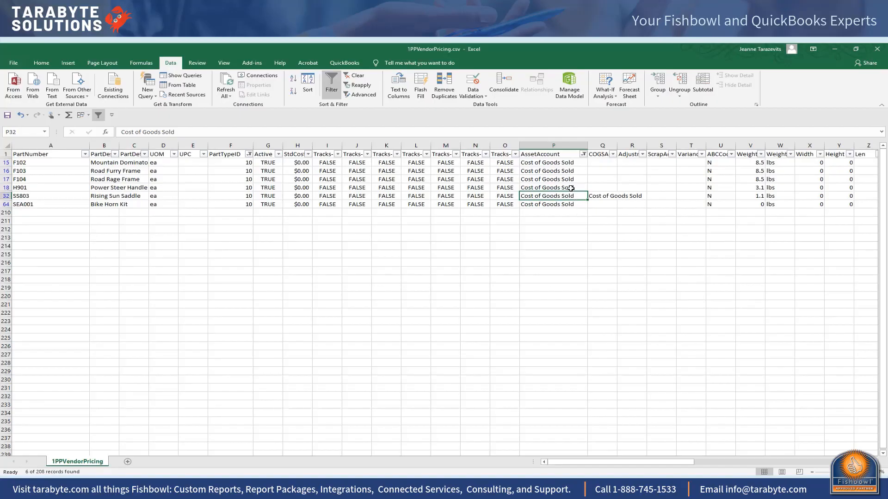
{"action": "left_click", "coordinate": [573, 164]}
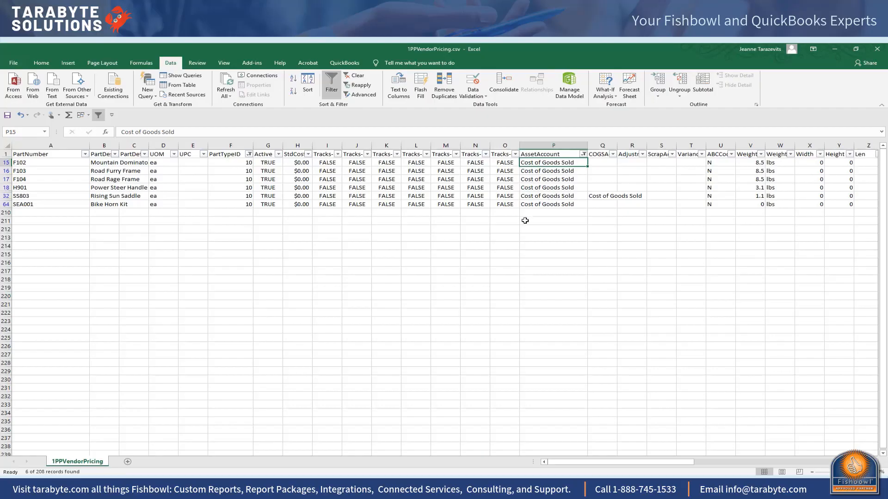
{"action": "type", "text": "nvento"}
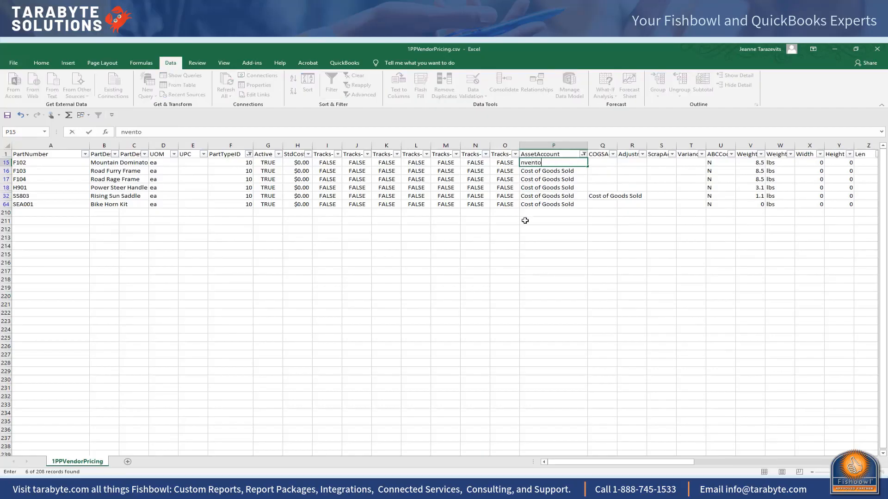
{"action": "key", "text": "F12"}
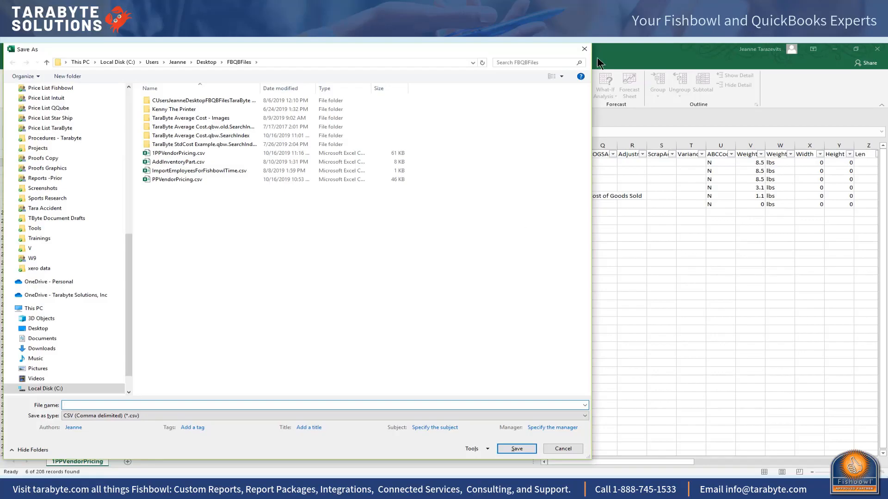
{"action": "left_click", "coordinate": [584, 48]}
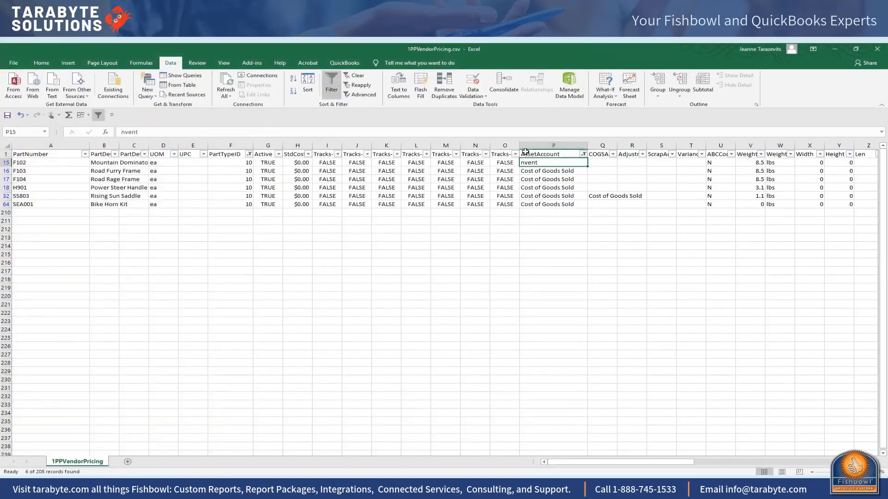
Replace the AssetAccount value of part F102 with Inventory Asset.
{"action": "double_click", "coordinate": [561, 163]}
{"action": "key", "text": "BackSpace"}
{"action": "key", "text": "BackSpace"}
{"action": "key", "text": "BackSpace"}
{"action": "key", "text": "BackSpace"}
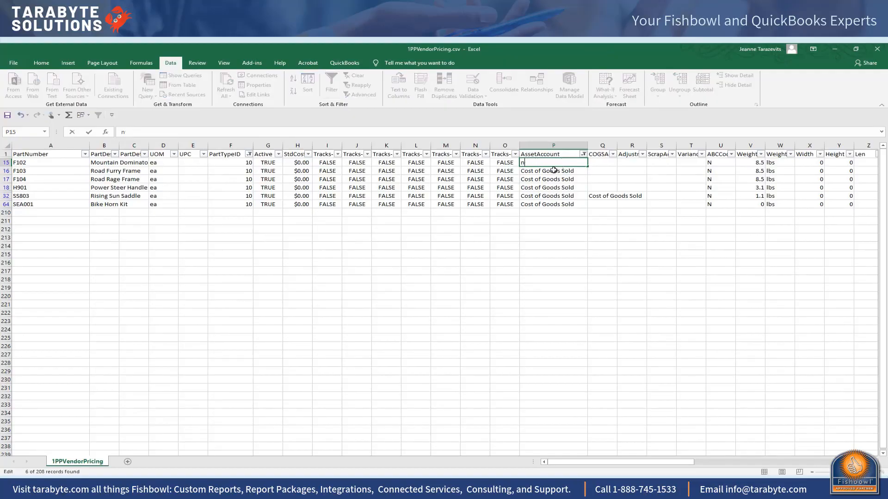
{"action": "key", "text": "BackSpace"}
{"action": "type", "text": "Inventory Asset"}
{"action": "left_click", "coordinate": [541, 172]}
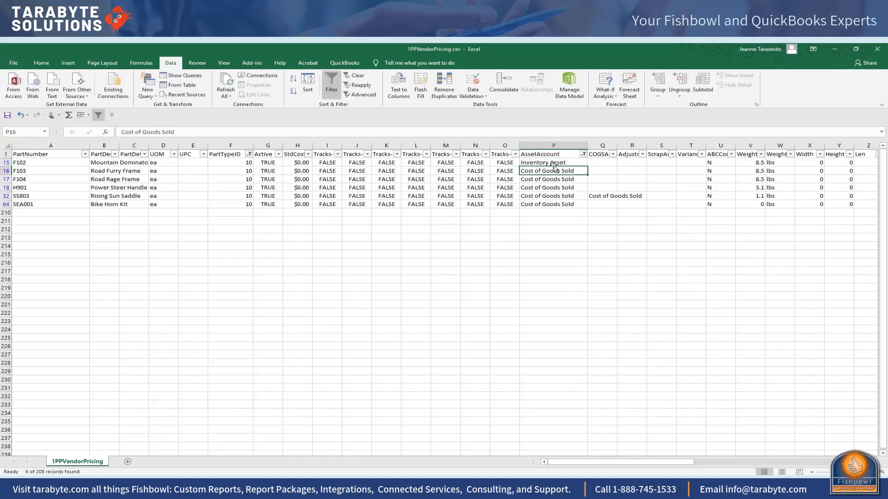
Clear the AssetAccount filter and check which accounts the COGSAccount column's filter list contains, keeping all of them selected.
{"action": "left_click", "coordinate": [583, 154]}
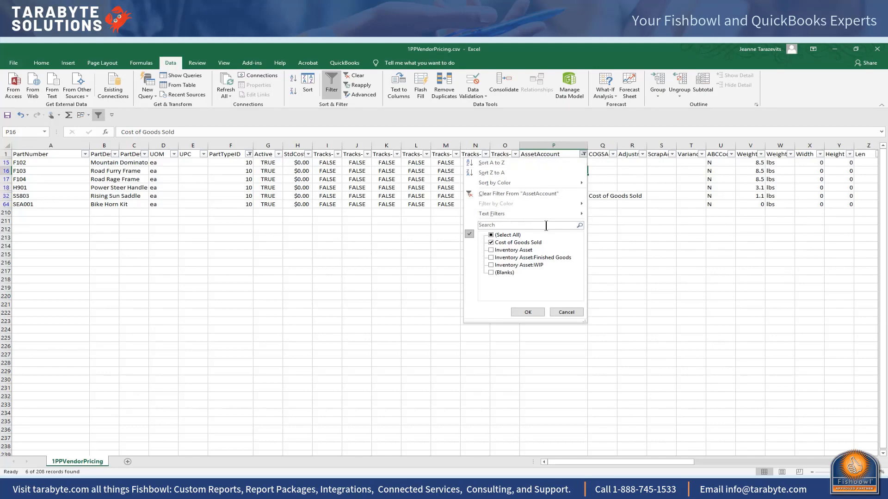
{"action": "left_click", "coordinate": [516, 195]}
{"action": "left_click", "coordinate": [612, 154]}
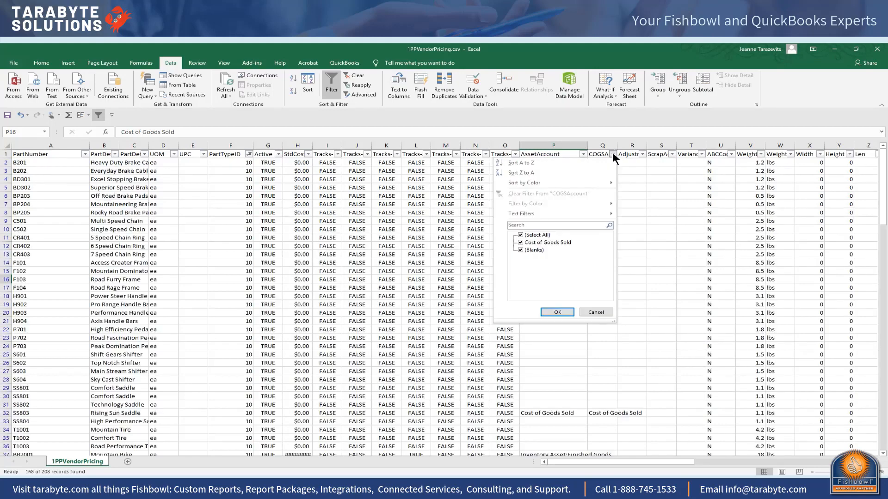
{"action": "left_click", "coordinate": [552, 312]}
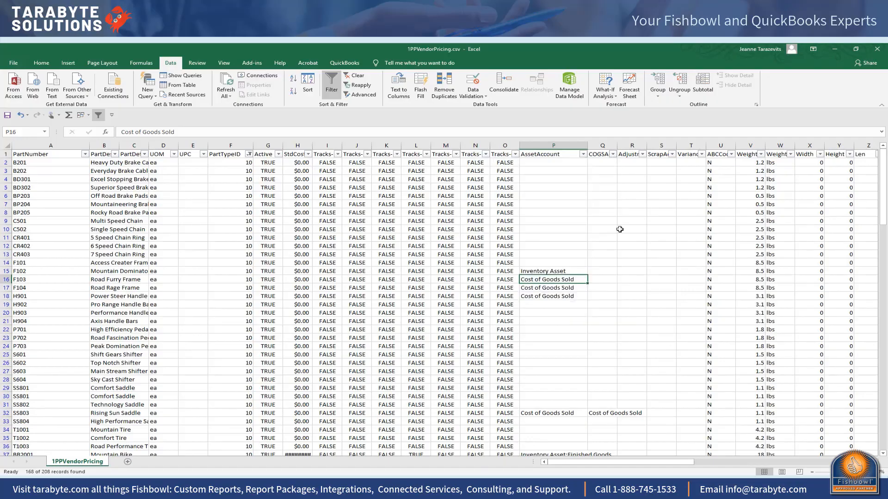
Check which accounts the adjustment, scrap and variance account columns contain, leaving their filters unset.
{"action": "left_click", "coordinate": [642, 154]}
{"action": "left_click", "coordinate": [642, 153]}
{"action": "left_click", "coordinate": [672, 156]}
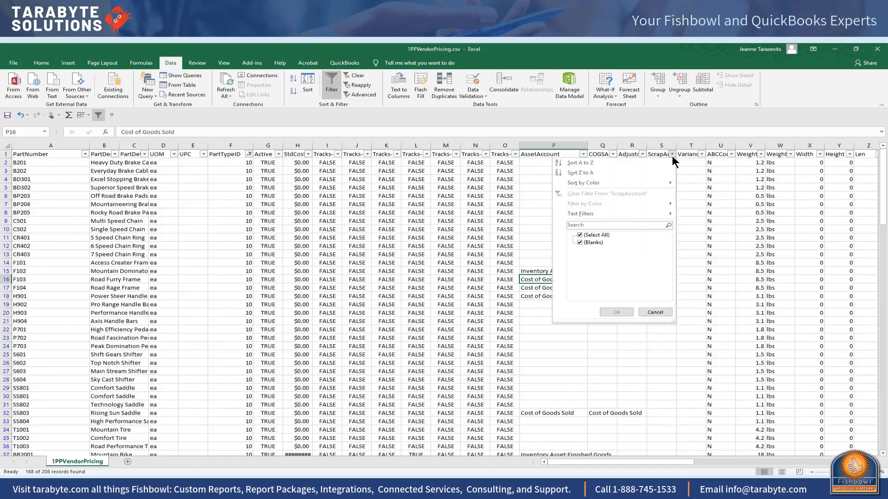
{"action": "left_click", "coordinate": [672, 156]}
{"action": "left_click", "coordinate": [701, 154]}
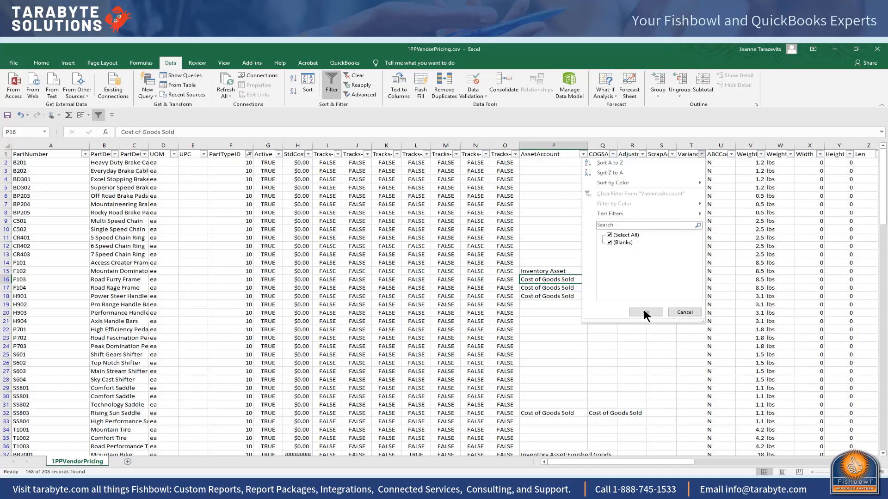
{"action": "left_click", "coordinate": [690, 313]}
Filter the IncomeAccount column to only Inventory Asset and inspect the matching product's number and income account.
{"action": "left_click_drag", "start_coordinate": [659, 462], "coordinate": [801, 475]}
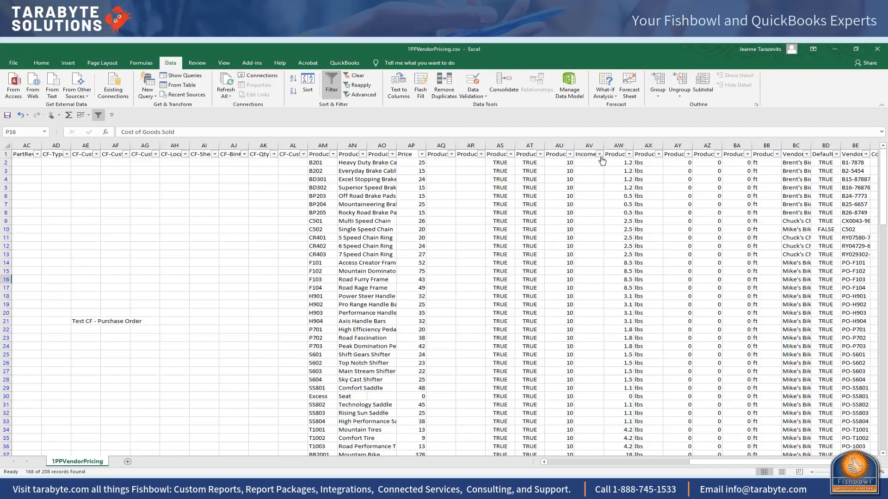
{"action": "left_click", "coordinate": [599, 155]}
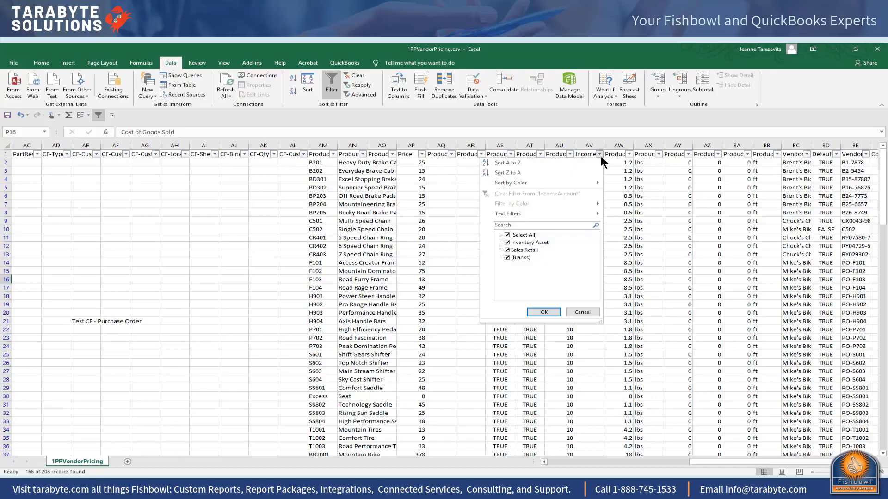
{"action": "left_click", "coordinate": [520, 238]}
{"action": "left_click", "coordinate": [508, 242]}
{"action": "left_click", "coordinate": [542, 312]}
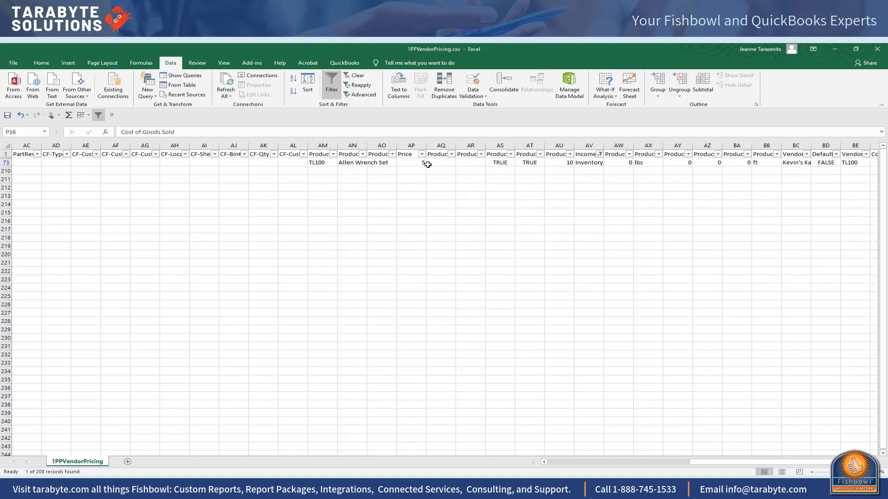
{"action": "left_click", "coordinate": [326, 162]}
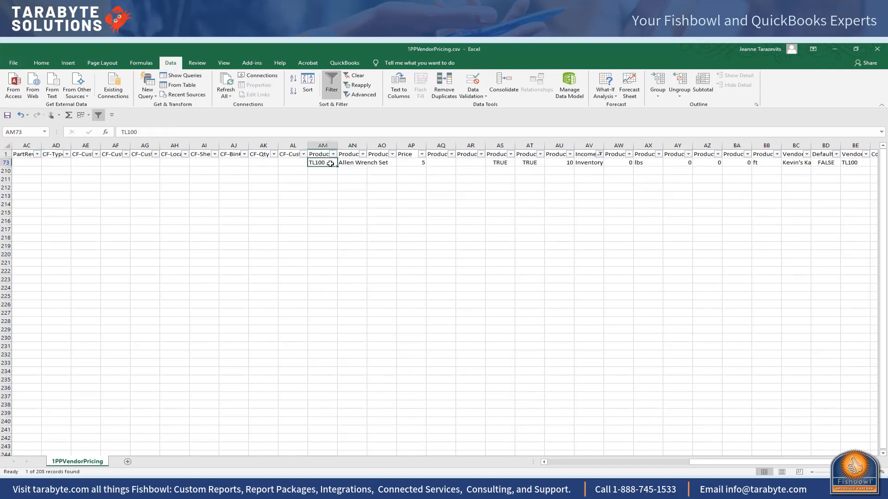
{"action": "left_click", "coordinate": [599, 163]}
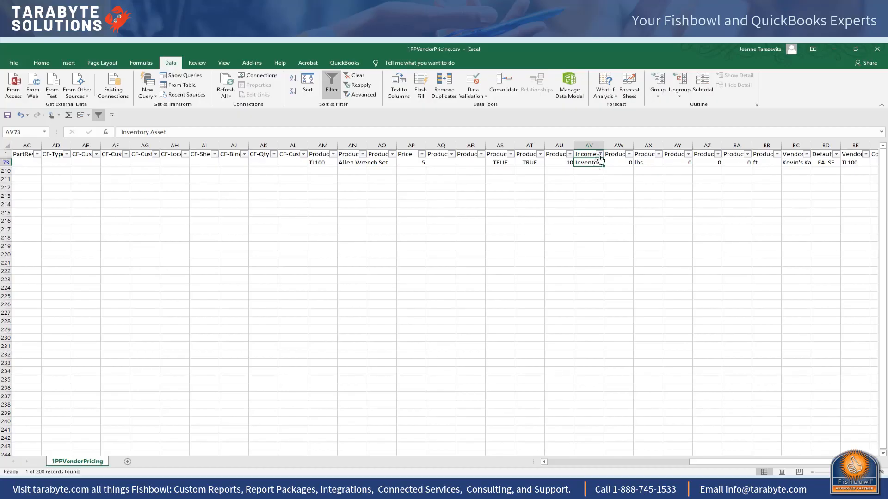
Clear the filters on the IncomeAccount and PartTypeID columns.
{"action": "left_click", "coordinate": [599, 153]}
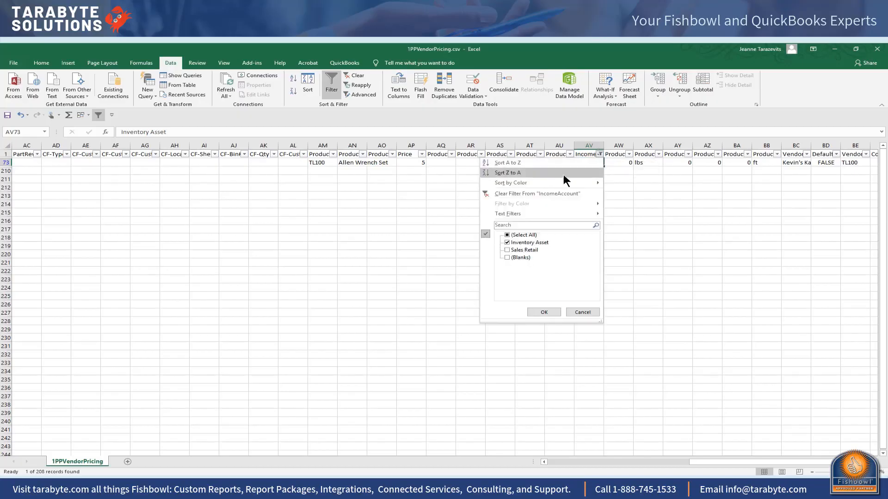
{"action": "left_click", "coordinate": [544, 193]}
{"action": "left_click_drag", "start_coordinate": [737, 460], "coordinate": [531, 453]}
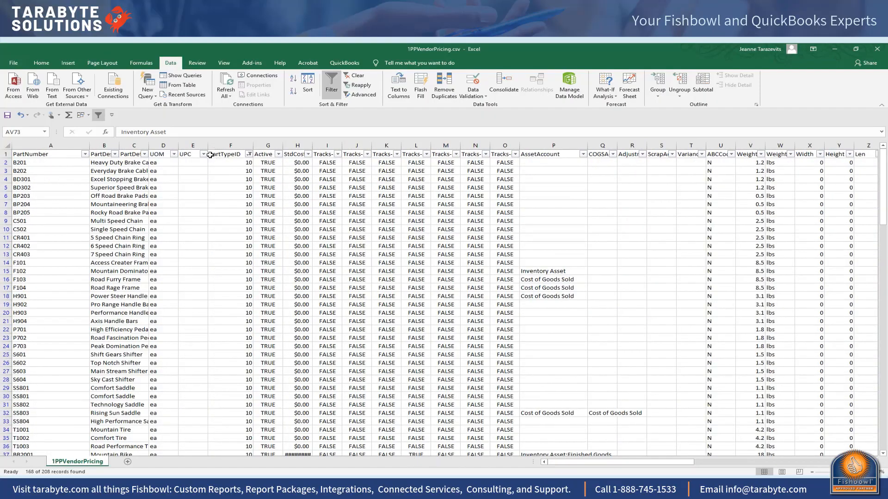
{"action": "left_click", "coordinate": [249, 154]}
{"action": "left_click", "coordinate": [207, 194]}
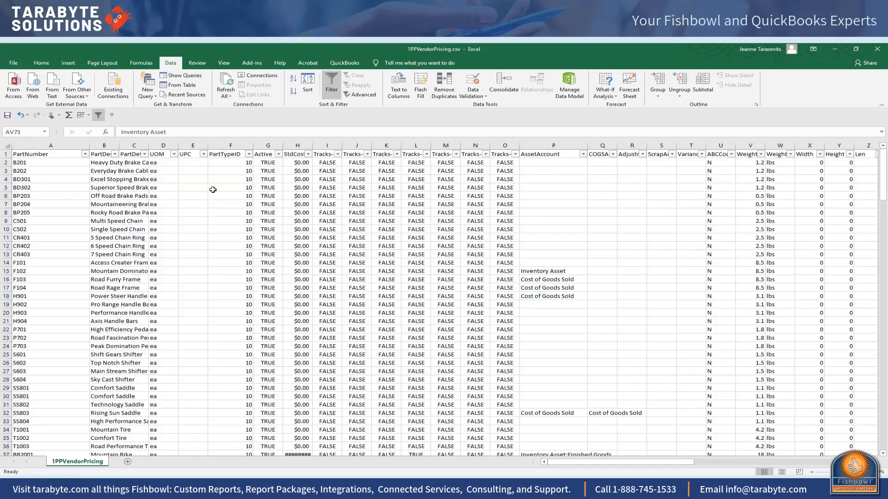
Filter the PartTypeID column to exclude type 10 and widen the StdCost column so its amounts fit.
{"action": "left_click", "coordinate": [249, 154]}
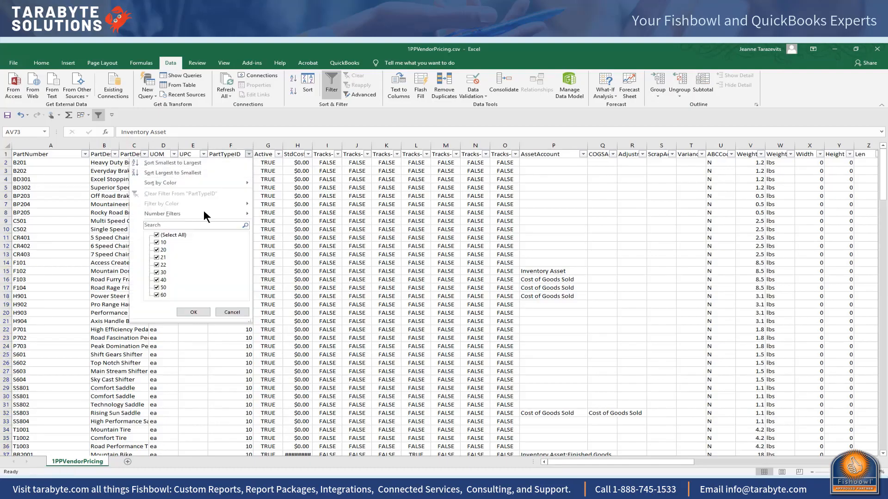
{"action": "left_click", "coordinate": [157, 243]}
{"action": "left_click", "coordinate": [193, 312]}
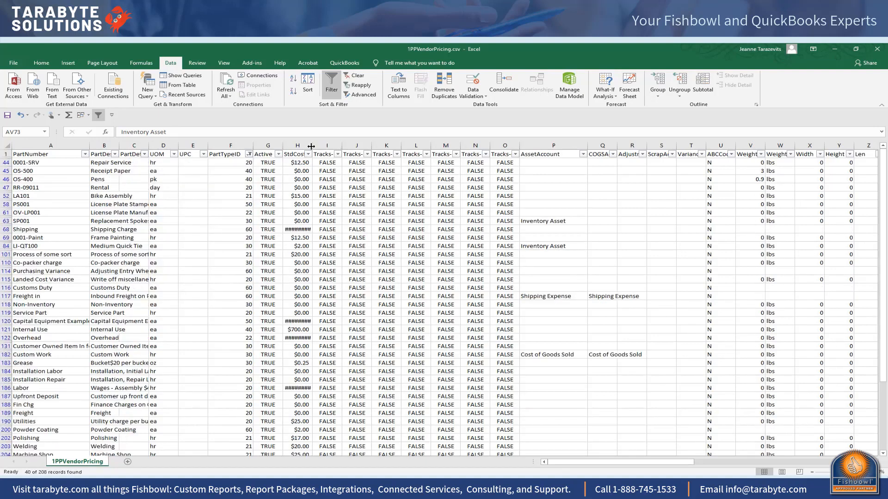
{"action": "left_click_drag", "start_coordinate": [313, 146], "coordinate": [315, 145]}
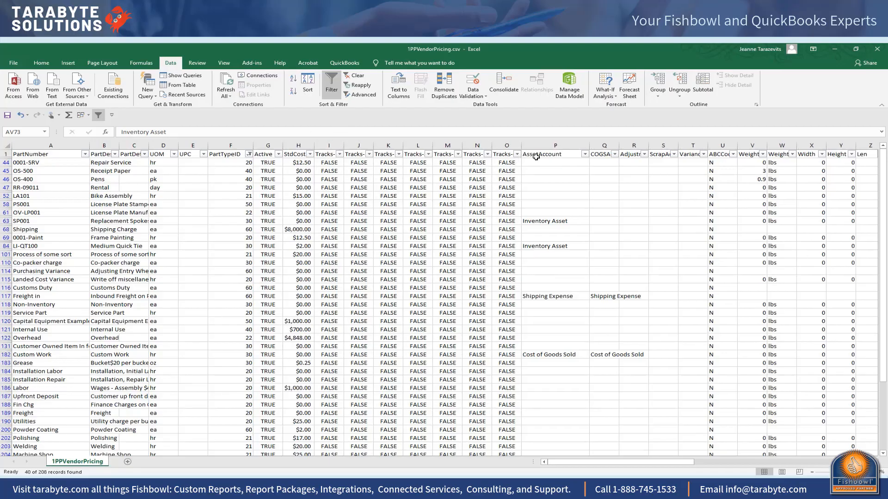
Filter the AssetAccount column to only Inventory Asset and inspect the part numbers of the matching non-inventory parts.
{"action": "left_click", "coordinate": [585, 154]}
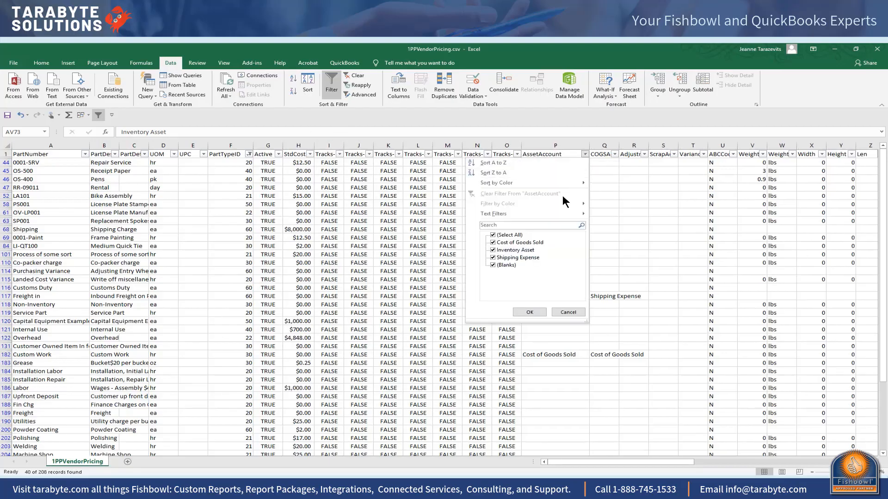
{"action": "left_click", "coordinate": [492, 265]}
{"action": "left_click", "coordinate": [492, 257]}
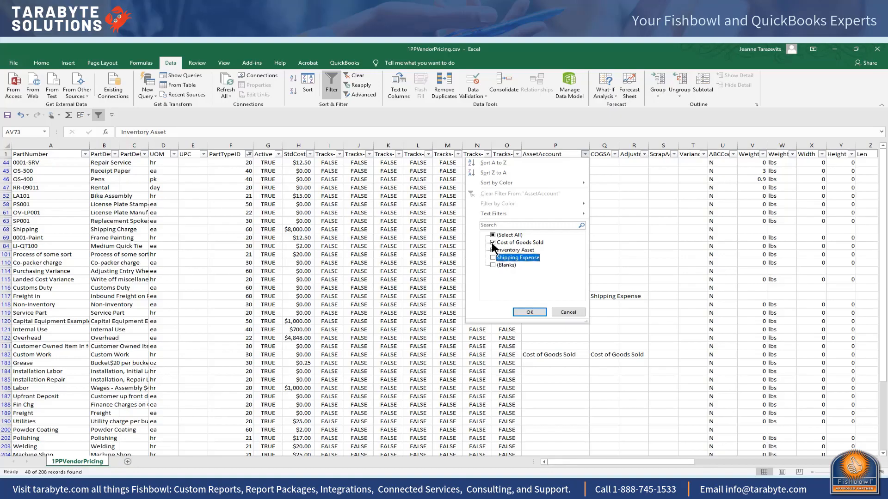
{"action": "left_click", "coordinate": [492, 243]}
{"action": "left_click", "coordinate": [529, 313]}
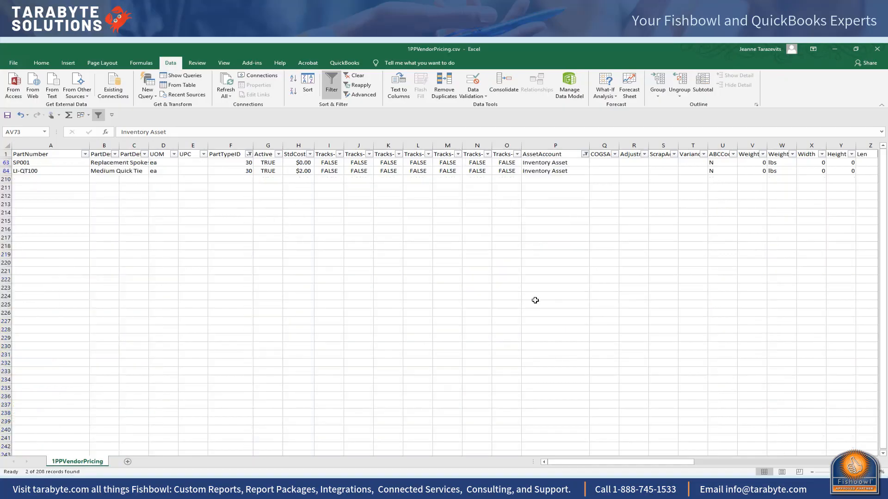
{"action": "left_click", "coordinate": [46, 164]}
{"action": "left_click", "coordinate": [46, 172]}
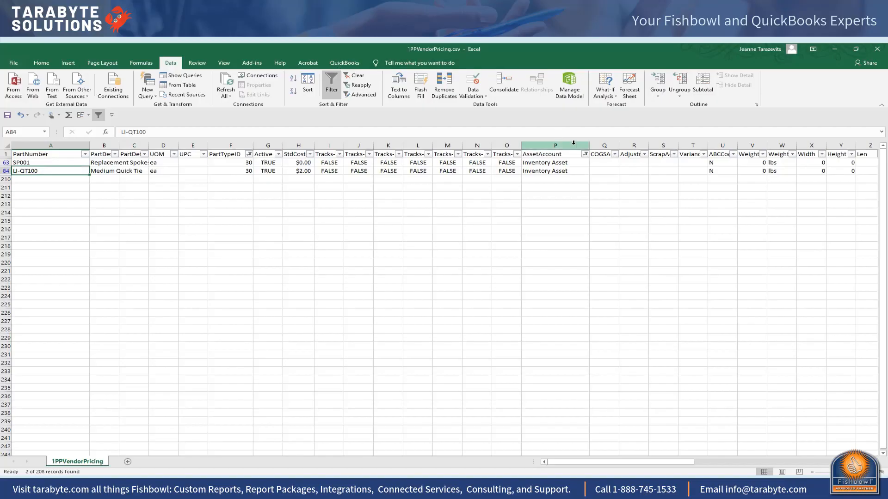
Clear the AssetAccount filter and select the asset account cell of part SP001.
{"action": "left_click", "coordinate": [585, 154]}
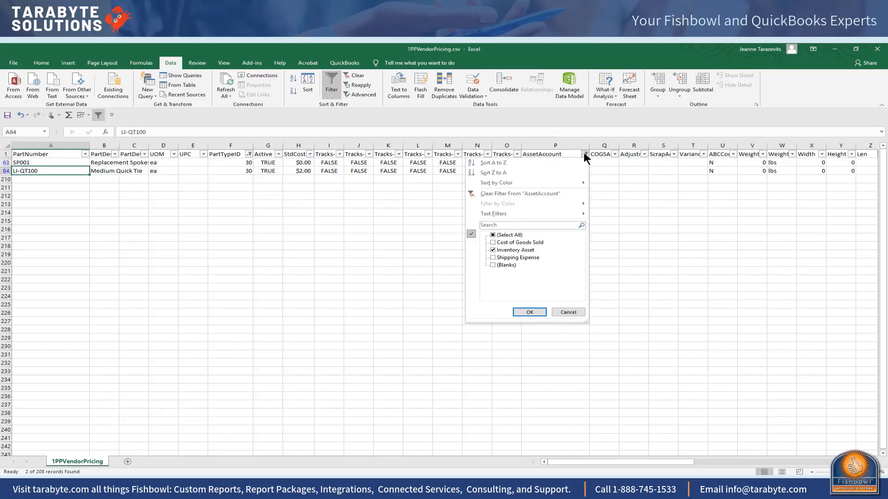
{"action": "left_click", "coordinate": [526, 194]}
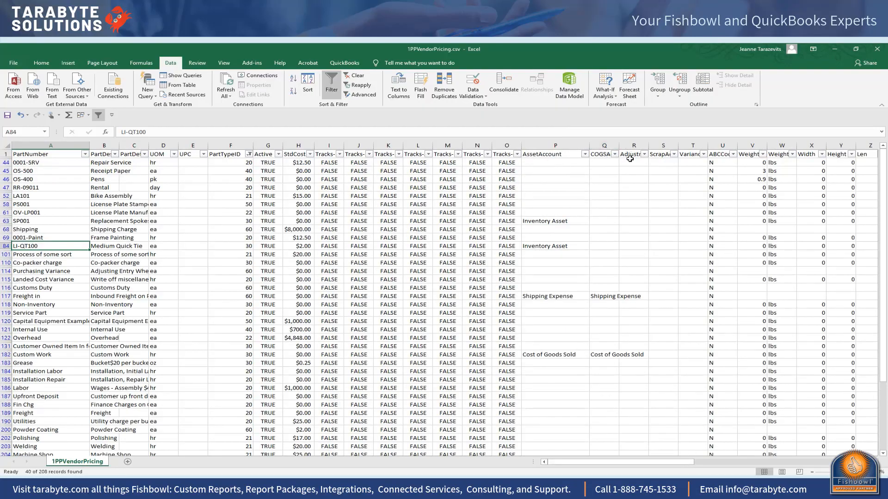
{"action": "left_click", "coordinate": [557, 156]}
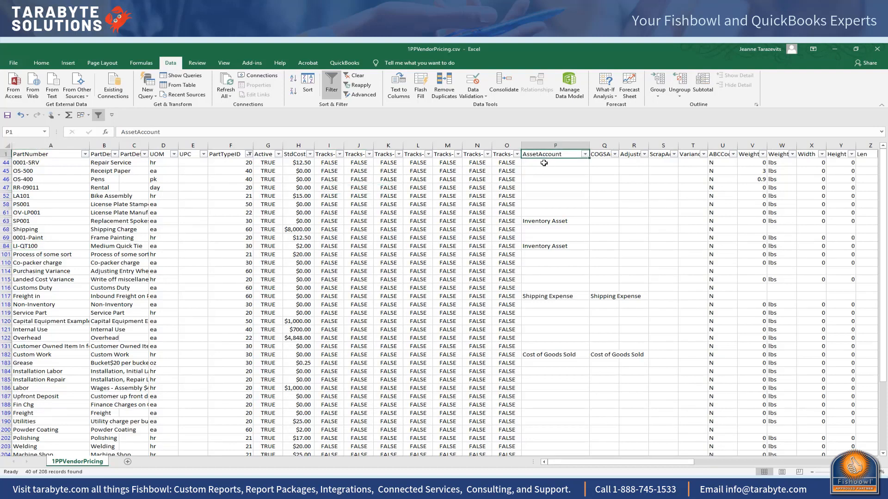
{"action": "left_click", "coordinate": [582, 223]}
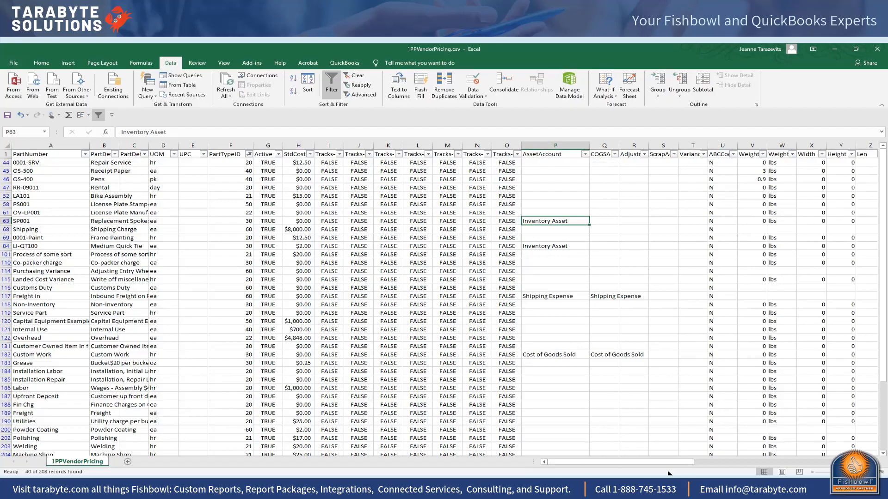
Check which accounts the IncomeAccount column's filter list contains for the non-type-10 parts, keeping all of them selected.
{"action": "left_click_drag", "start_coordinate": [676, 461], "coordinate": [854, 462]}
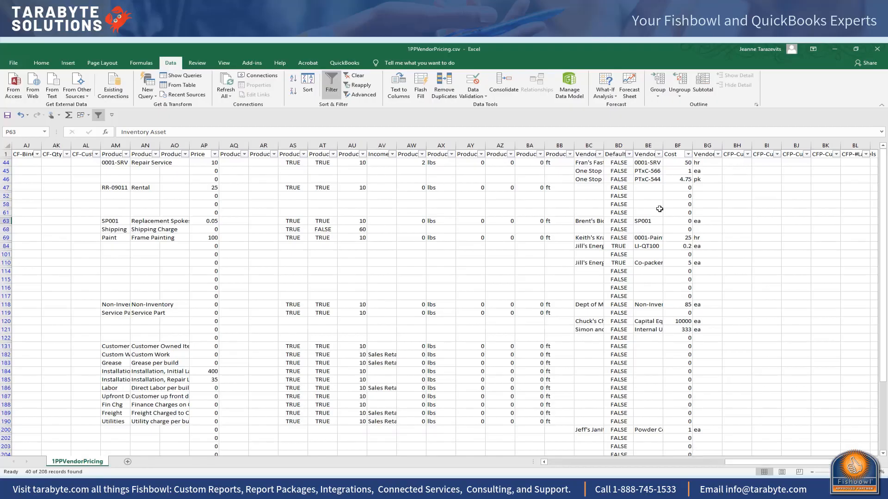
{"action": "left_click", "coordinate": [392, 154]}
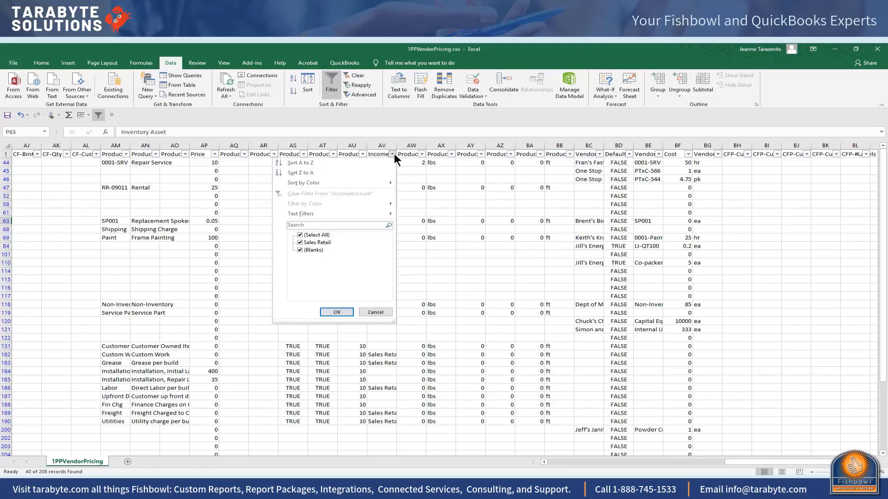
{"action": "left_click", "coordinate": [336, 312]}
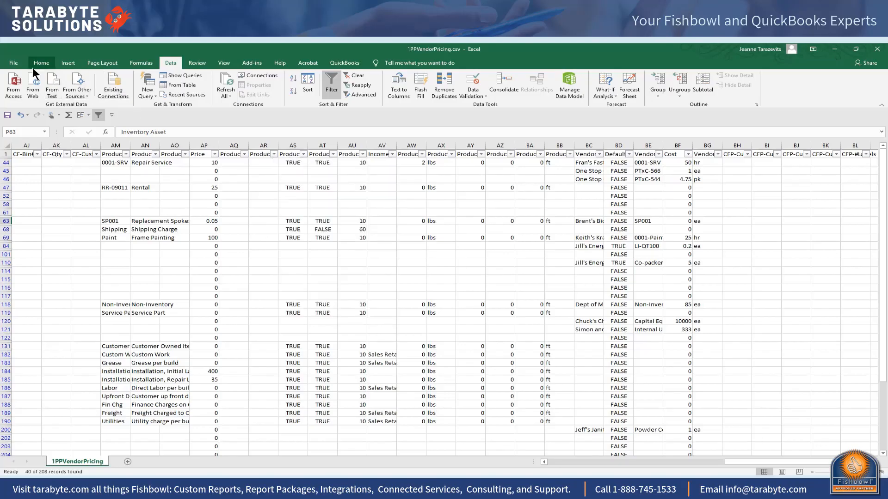
Save the 1PPVendorPricing workbook, keeping the CSV (Comma delimited) format.
{"action": "left_click", "coordinate": [14, 63]}
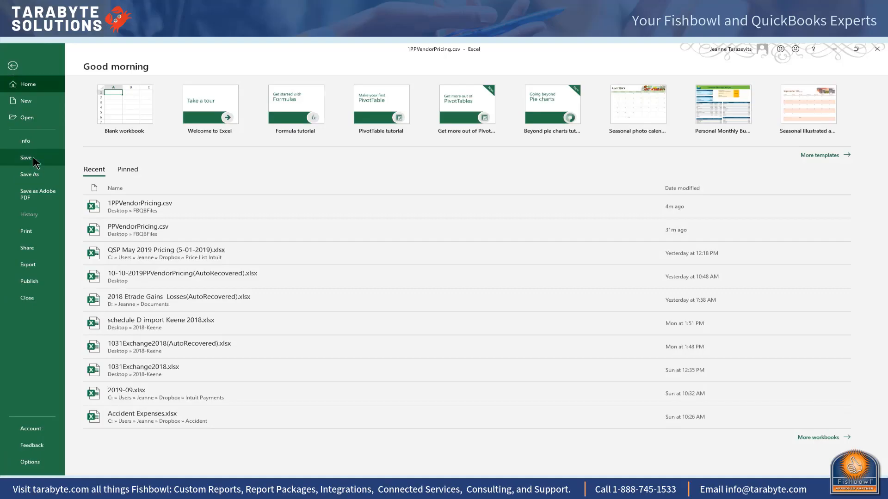
{"action": "left_click", "coordinate": [27, 158]}
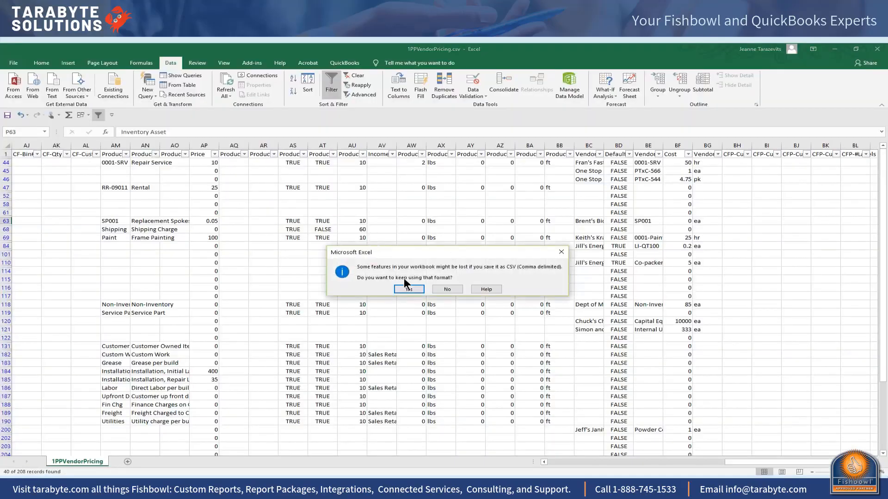
{"action": "left_click", "coordinate": [411, 289]}
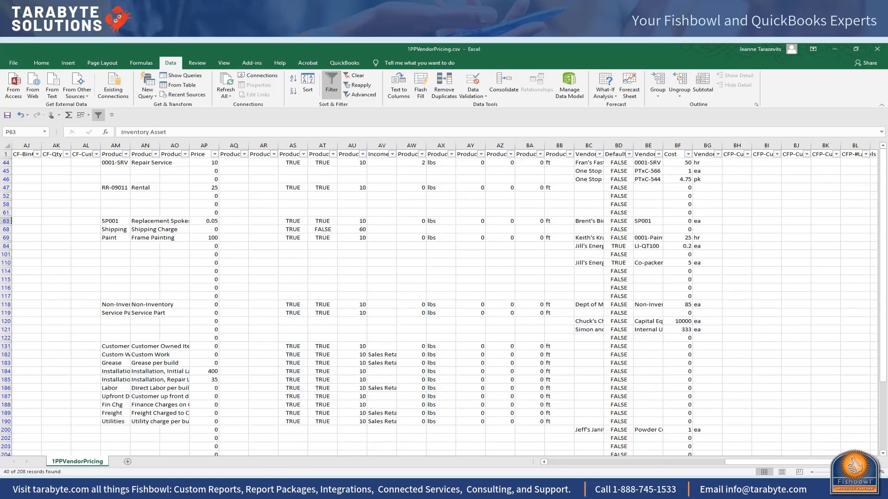
Switch to Fishbowl and start an import of the type Part Product And Vendor Pricing, advancing to the file selection.
{"action": "key", "text": "alt+Tab"}
{"action": "left_click", "coordinate": [10, 58]}
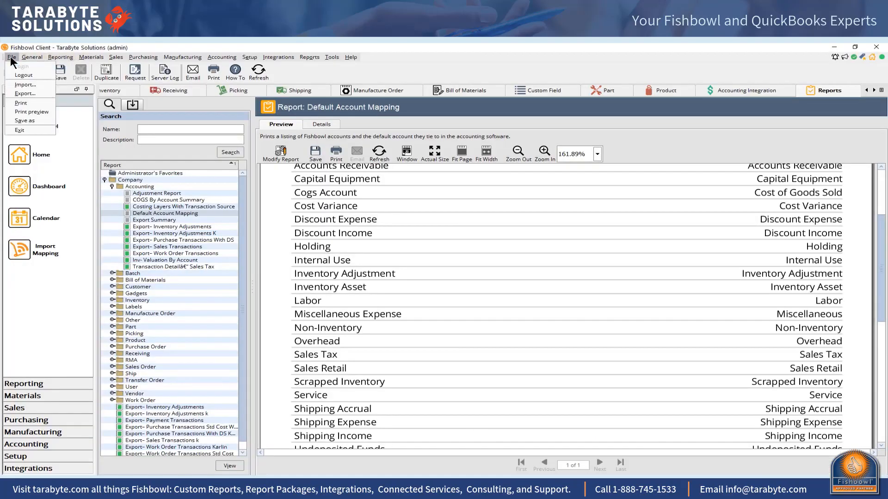
{"action": "left_click", "coordinate": [25, 86]}
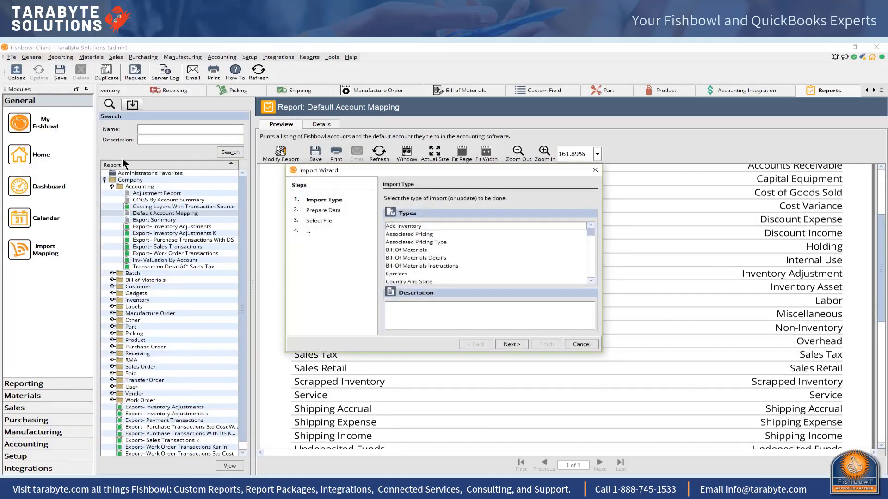
{"action": "left_click", "coordinate": [591, 281]}
{"action": "left_click", "coordinate": [591, 281]}
{"action": "left_click", "coordinate": [591, 281]}
{"action": "left_click", "coordinate": [591, 281]}
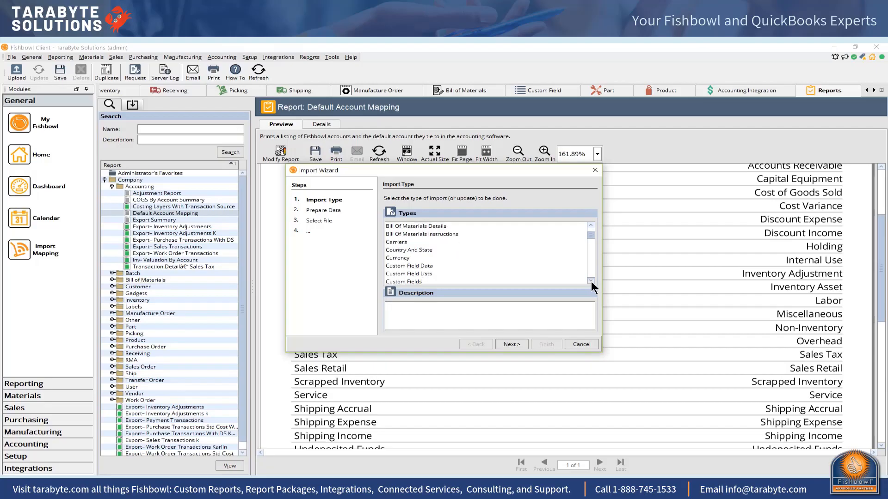
{"action": "left_click", "coordinate": [590, 281]}
{"action": "left_click", "coordinate": [590, 281]}
{"action": "left_click", "coordinate": [591, 281]}
{"action": "left_click", "coordinate": [591, 282]}
{"action": "left_click", "coordinate": [590, 281]}
{"action": "left_click", "coordinate": [591, 281]}
{"action": "left_click", "coordinate": [591, 281]}
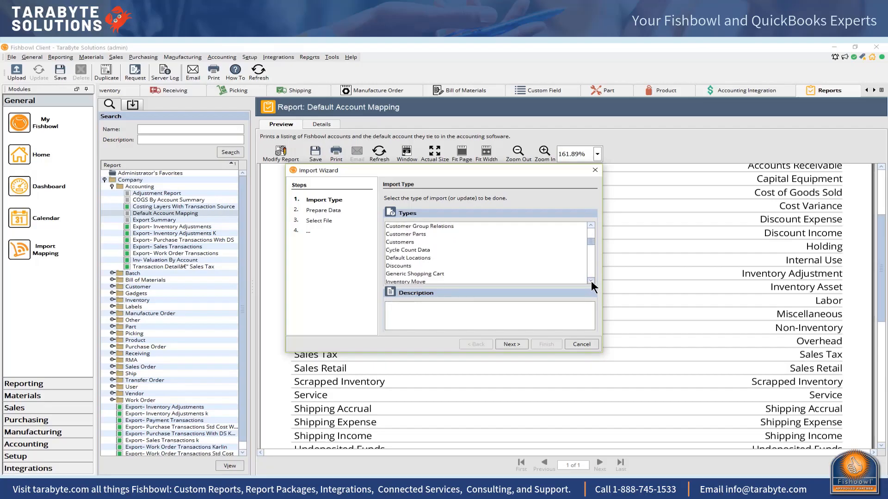
{"action": "left_click", "coordinate": [591, 281]}
{"action": "left_click", "coordinate": [591, 281]}
{"action": "left_click", "coordinate": [591, 281]}
{"action": "left_click", "coordinate": [591, 281]}
{"action": "left_click", "coordinate": [591, 281]}
{"action": "left_click", "coordinate": [591, 282]}
{"action": "left_click", "coordinate": [591, 281]}
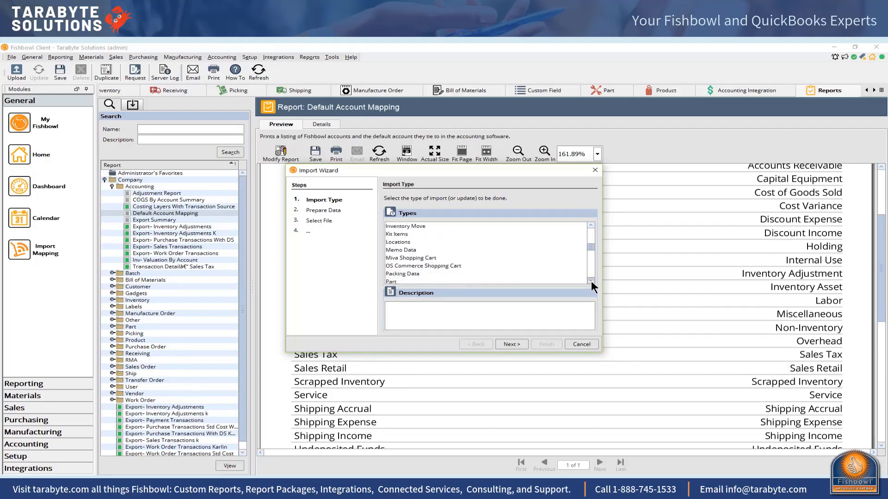
{"action": "left_click", "coordinate": [591, 281]}
{"action": "left_click", "coordinate": [591, 281]}
{"action": "left_click", "coordinate": [591, 281]}
{"action": "left_click", "coordinate": [590, 281]}
{"action": "left_click", "coordinate": [590, 281]}
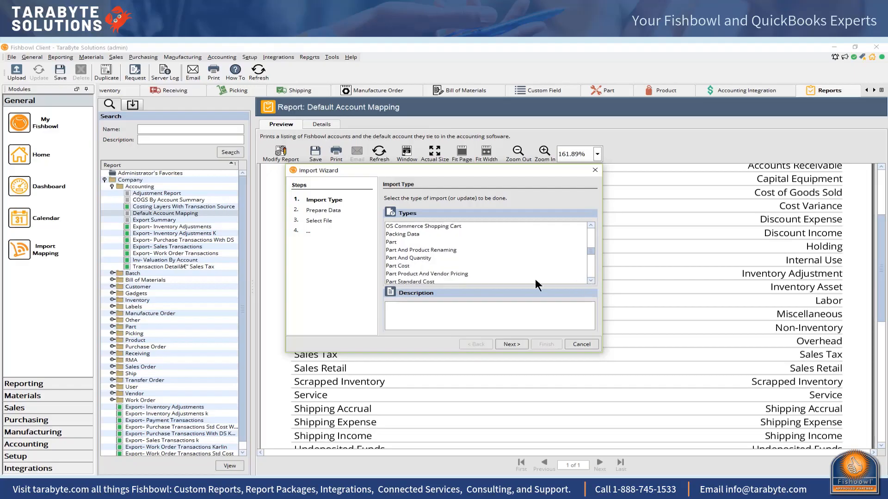
{"action": "left_click", "coordinate": [458, 274]}
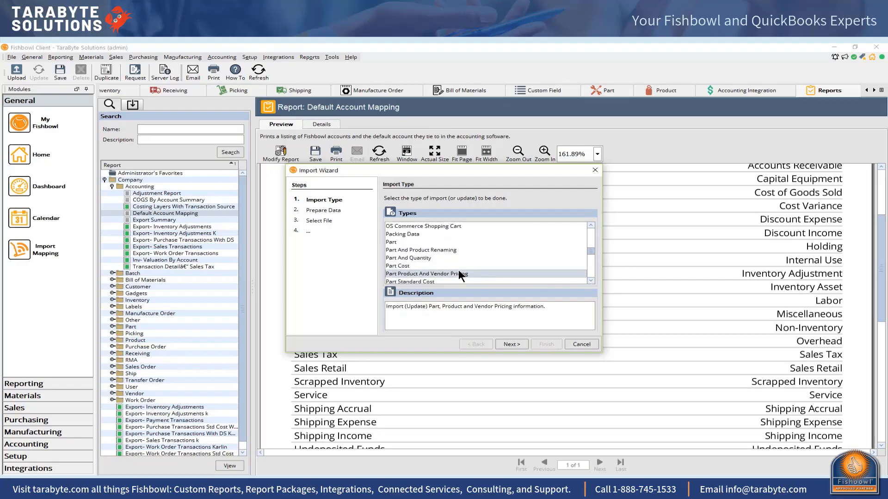
{"action": "left_click", "coordinate": [510, 343]}
{"action": "left_click", "coordinate": [511, 344]}
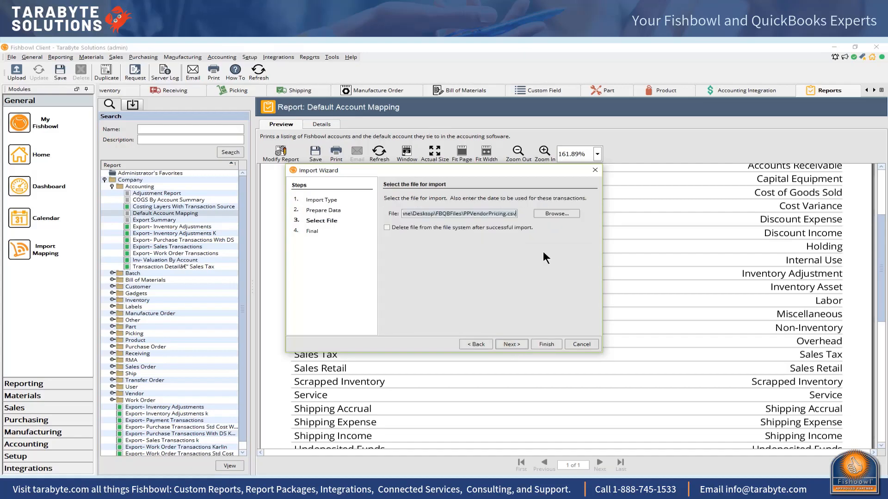
Choose 1PPVendorPricing.csv from the FBQBFiles folder on the Desktop as the import file.
{"action": "left_click", "coordinate": [555, 211]}
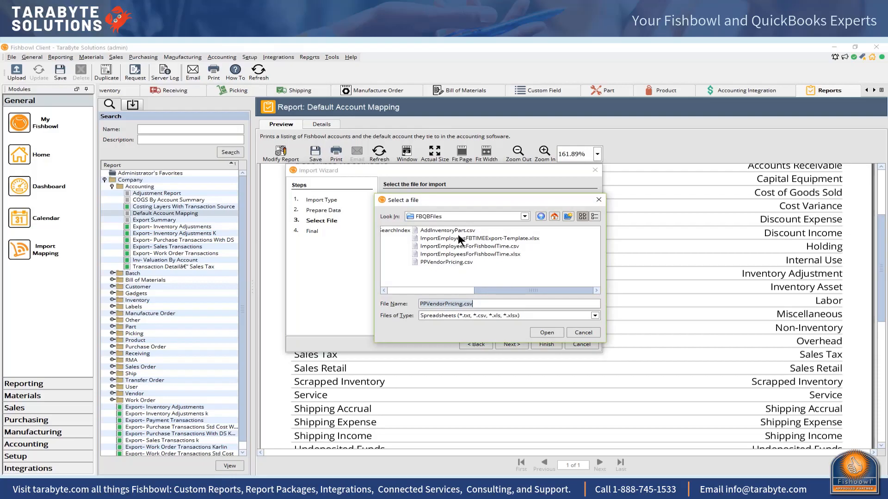
{"action": "left_click", "coordinate": [539, 216]}
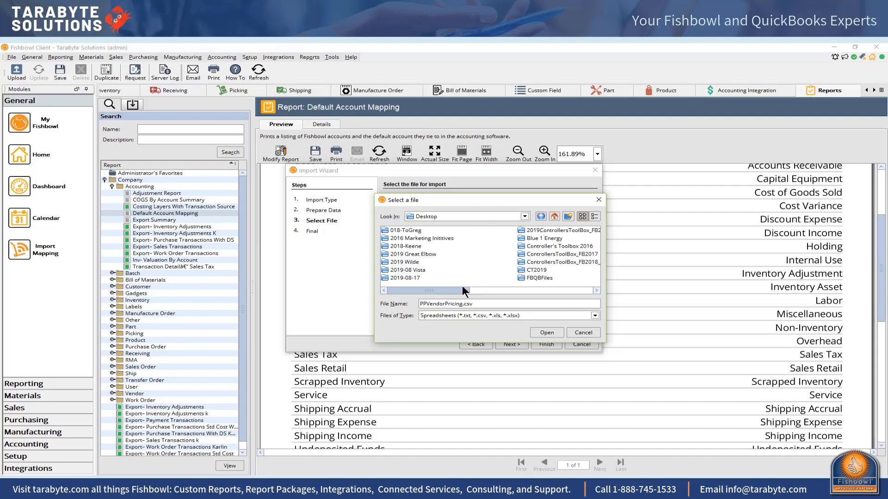
{"action": "left_click_drag", "start_coordinate": [462, 287], "coordinate": [434, 293]}
{"action": "left_click", "coordinate": [525, 216]}
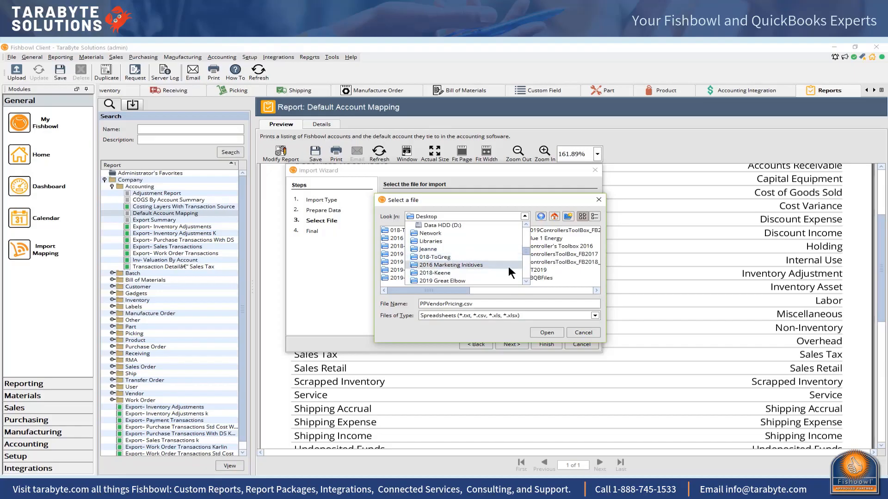
{"action": "left_click", "coordinate": [526, 281]}
{"action": "left_click", "coordinate": [527, 281]}
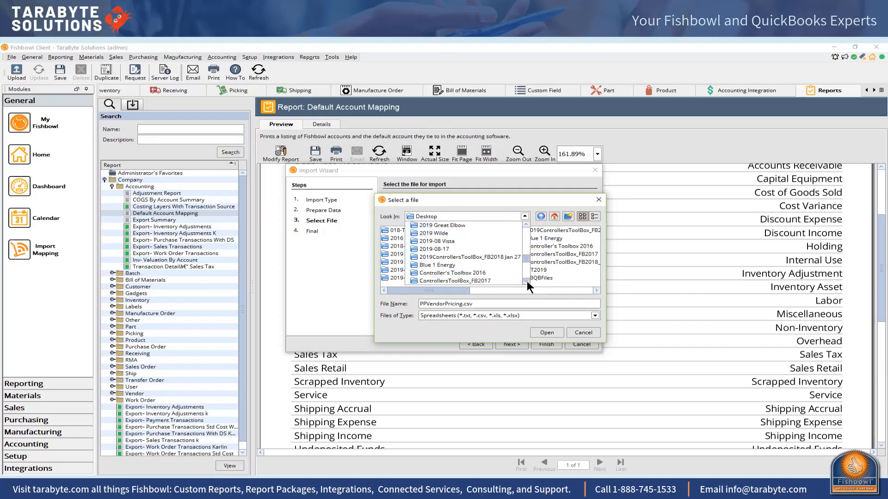
{"action": "left_click", "coordinate": [526, 281]}
{"action": "left_click", "coordinate": [526, 281]}
{"action": "left_click", "coordinate": [526, 281]}
{"action": "left_click", "coordinate": [527, 282]}
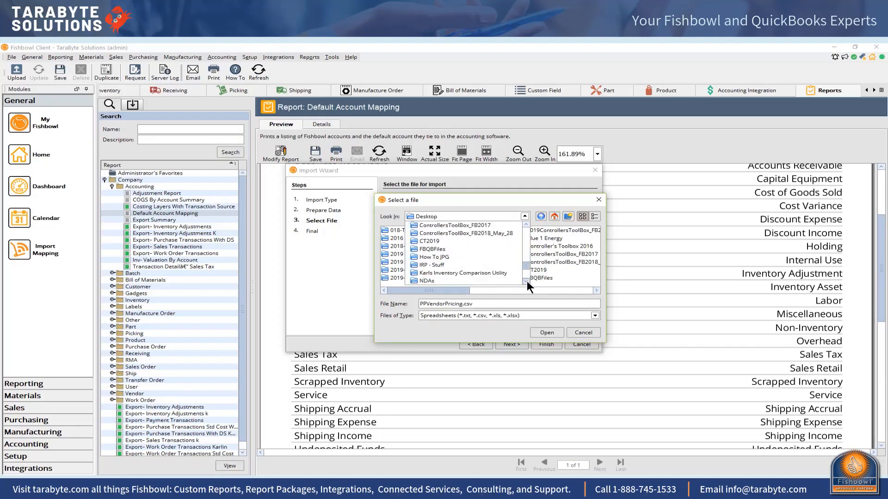
{"action": "left_click", "coordinate": [437, 250]}
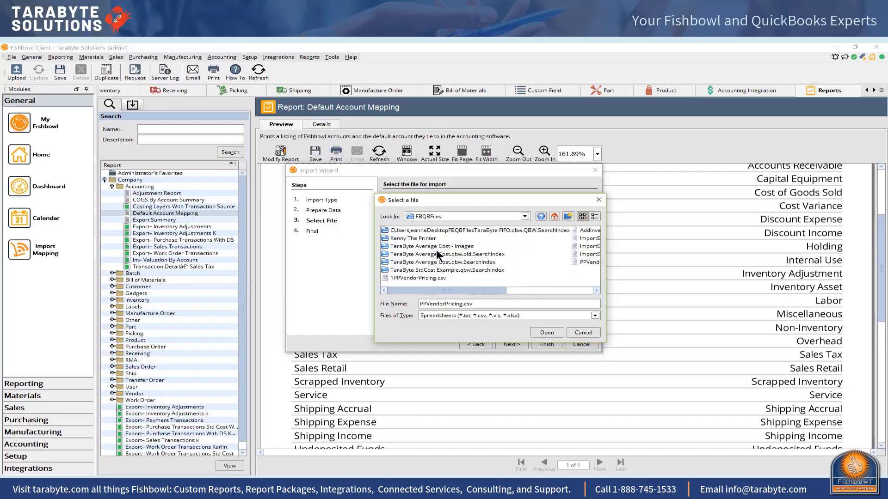
{"action": "left_click", "coordinate": [417, 277]}
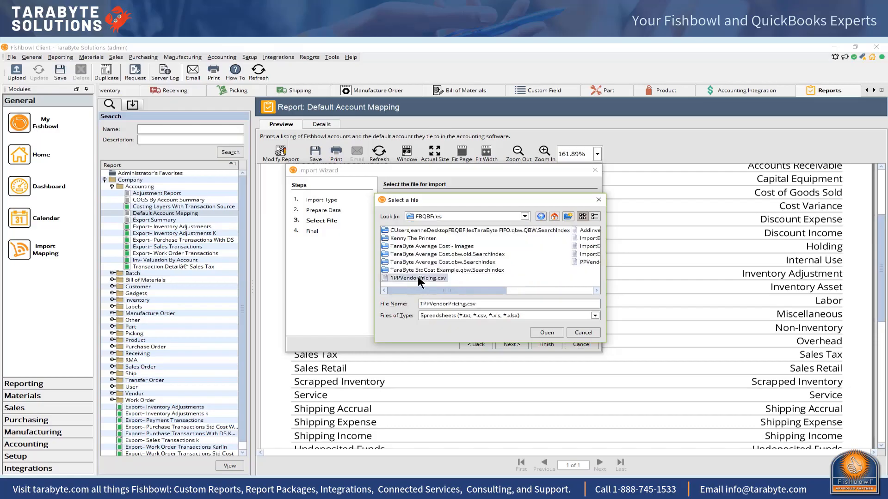
{"action": "left_click", "coordinate": [543, 331]}
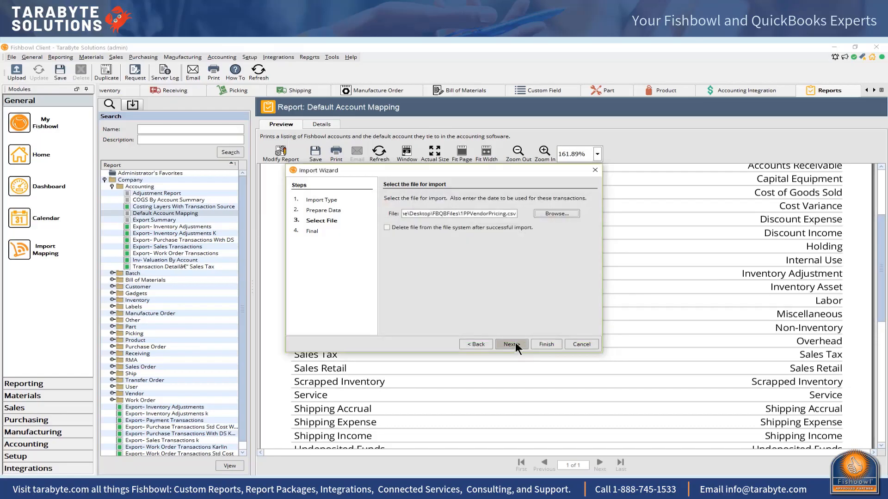
Run the import of the selected pricing file through to completion and dismiss its completion message.
{"action": "left_click", "coordinate": [515, 342]}
{"action": "left_click", "coordinate": [537, 342]}
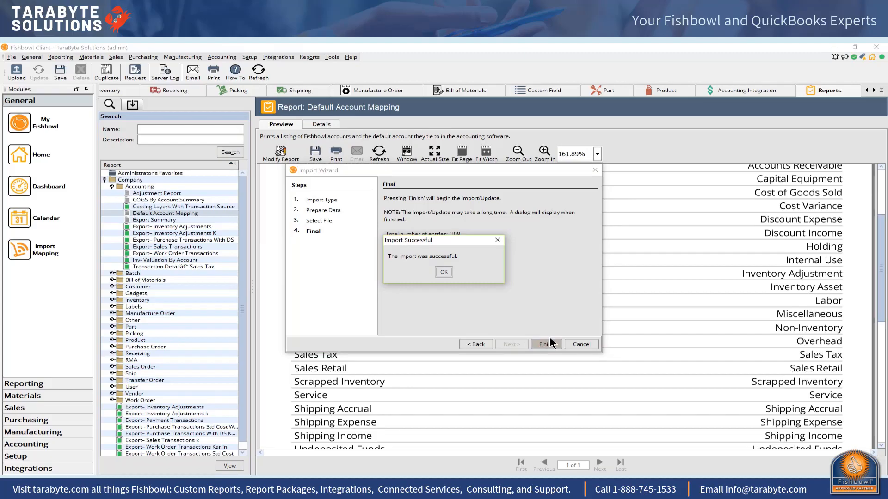
{"action": "left_click", "coordinate": [443, 273]}
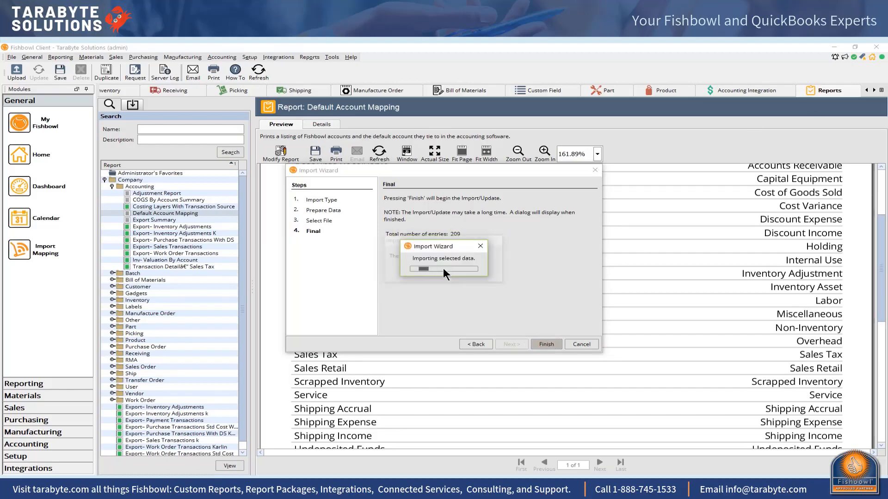
{"action": "left_click", "coordinate": [442, 272]}
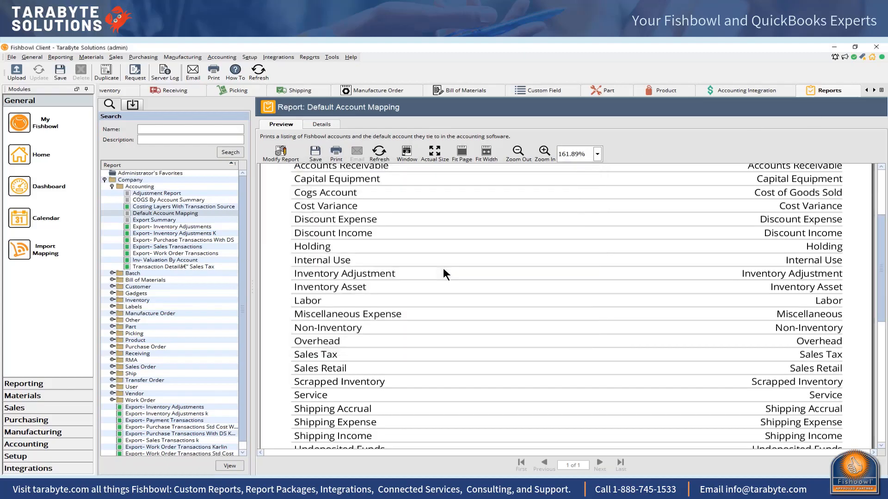